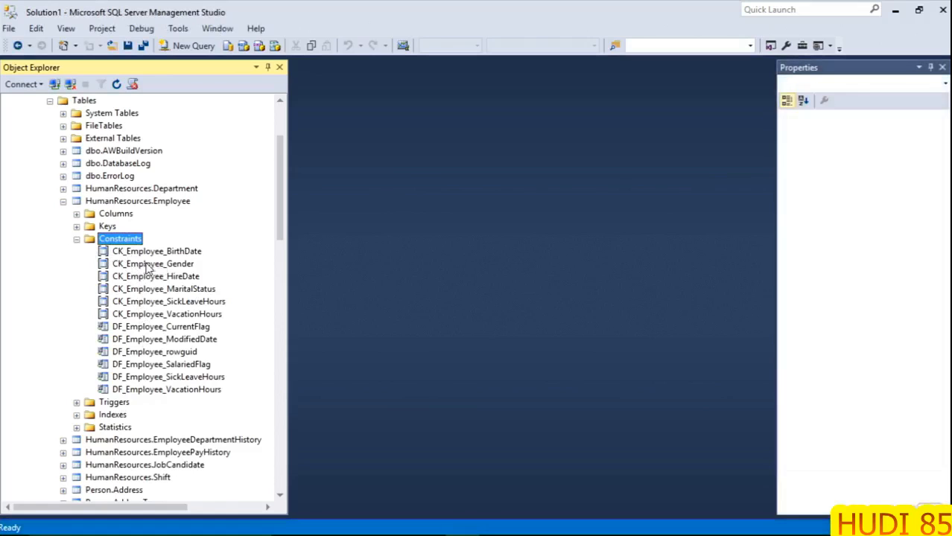
Open the CK_Employee_Gender check constraint of HumanResources.Employee and view its full expression without changing it.
double_click(131, 265)
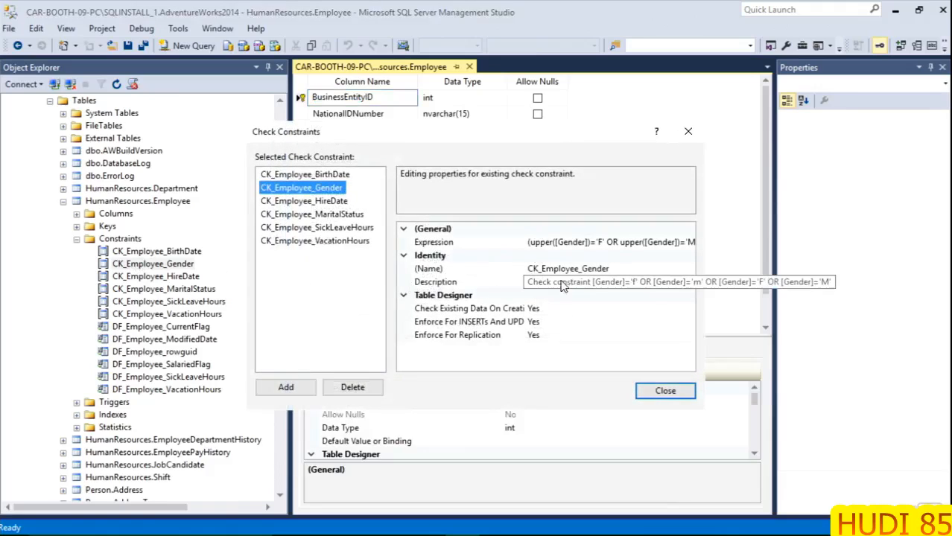
left_click(669, 244)
left_click(689, 242)
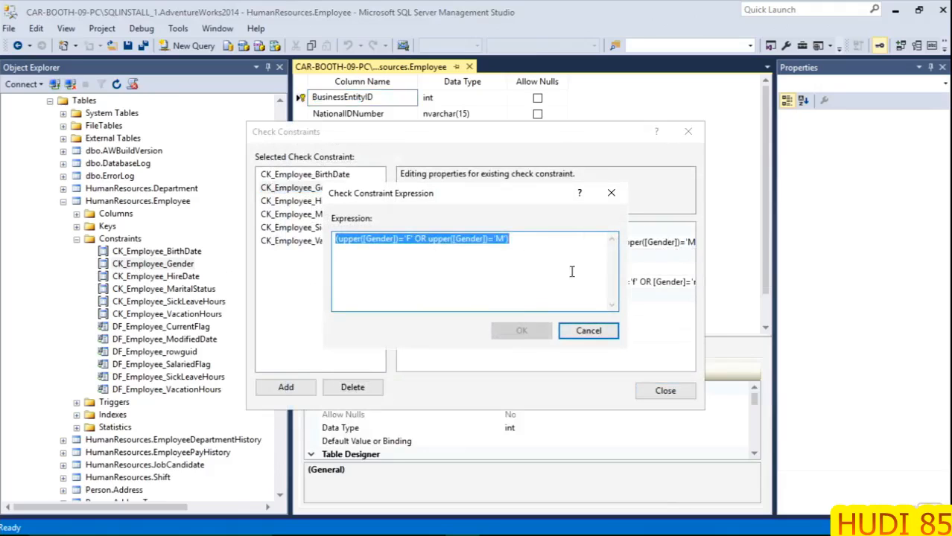
left_click(415, 283)
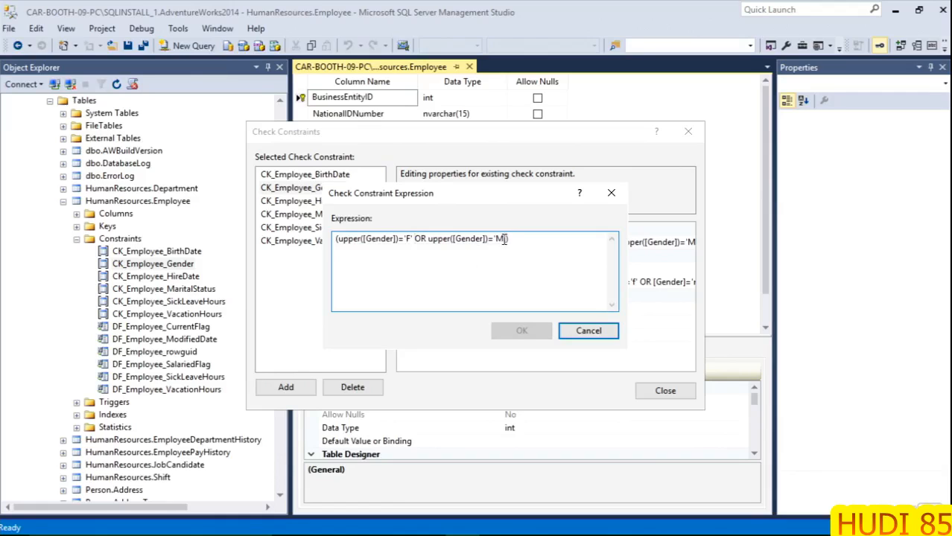
left_click(577, 335)
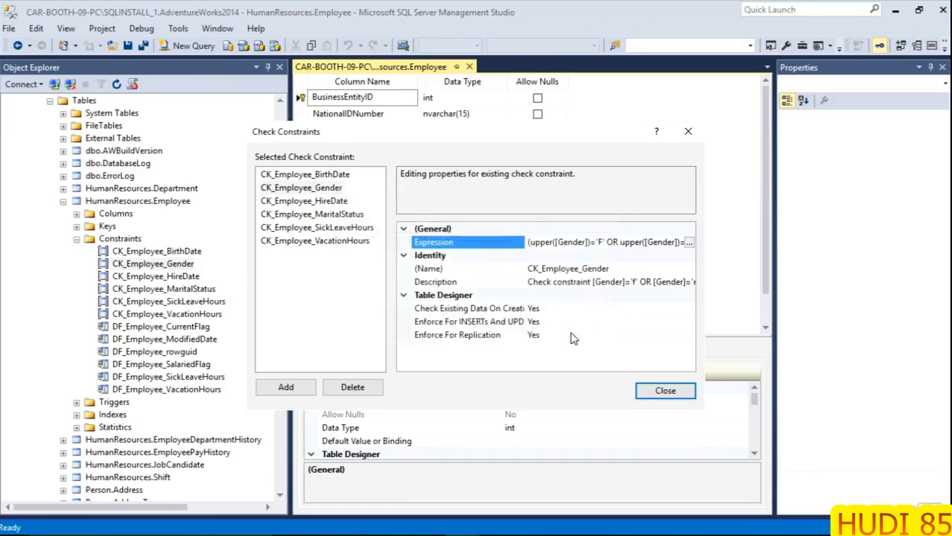
View the full description of the gender check constraint, then close the constraint properties and the Employee table design.
left_click(584, 282)
left_click(688, 282)
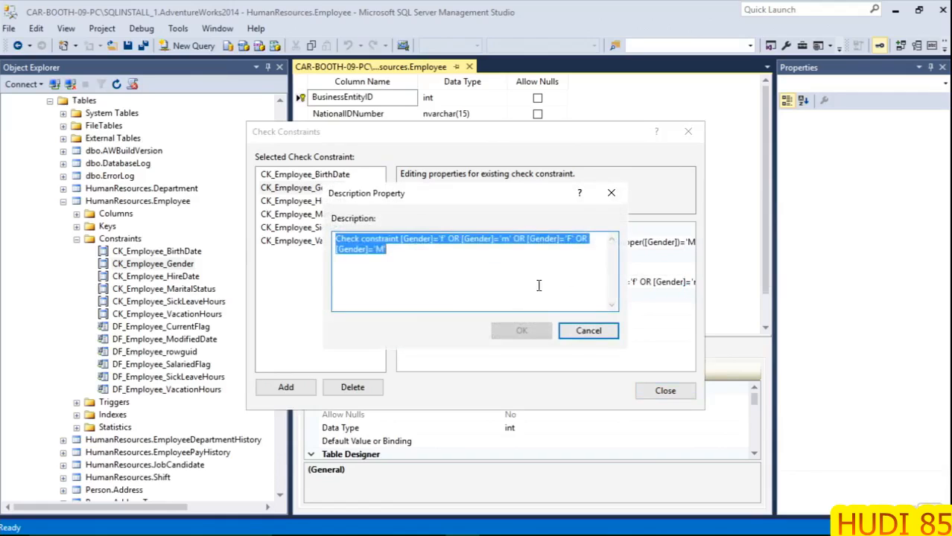
left_click(426, 264)
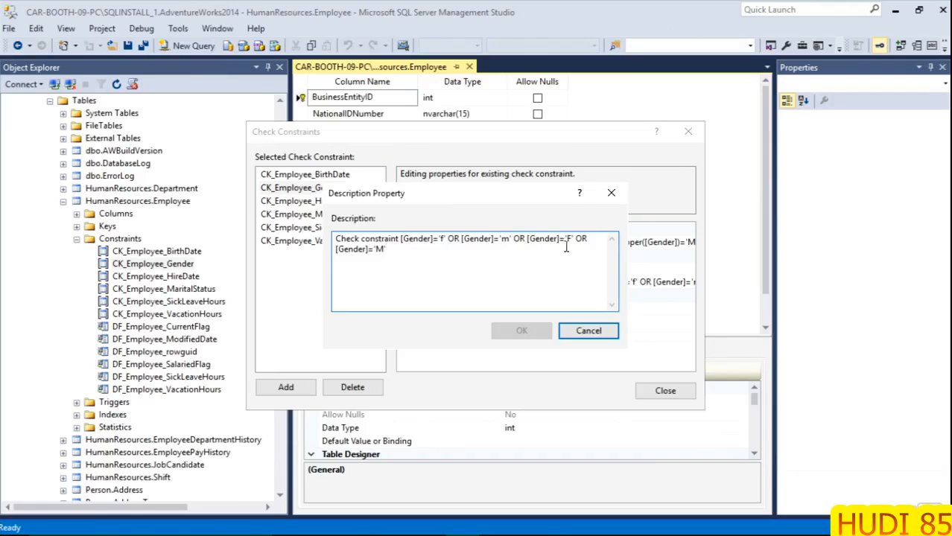
left_click(573, 333)
left_click(564, 244)
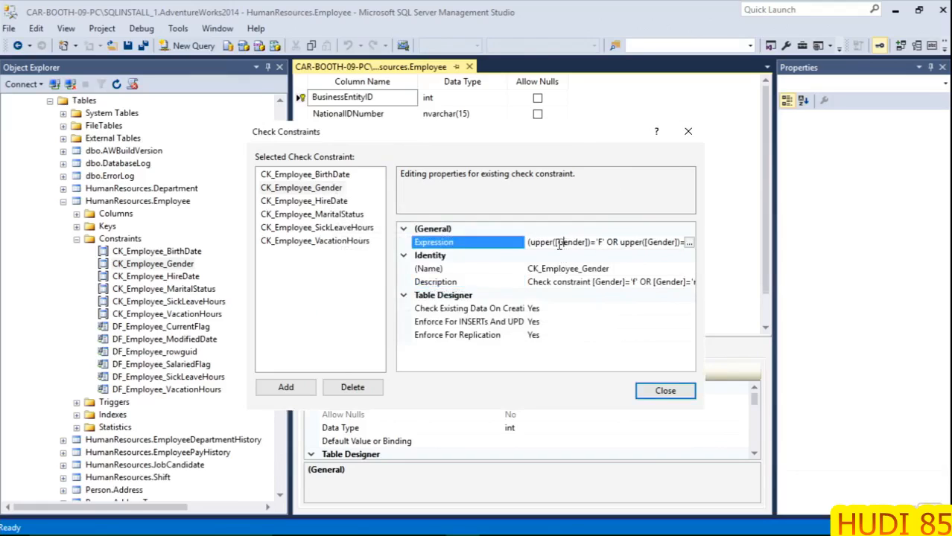
left_click(665, 392)
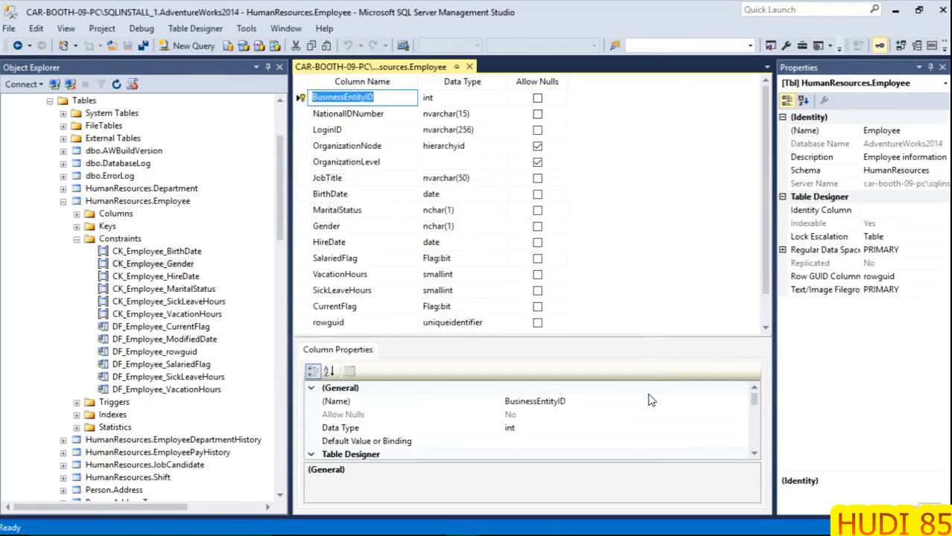
left_click(468, 66)
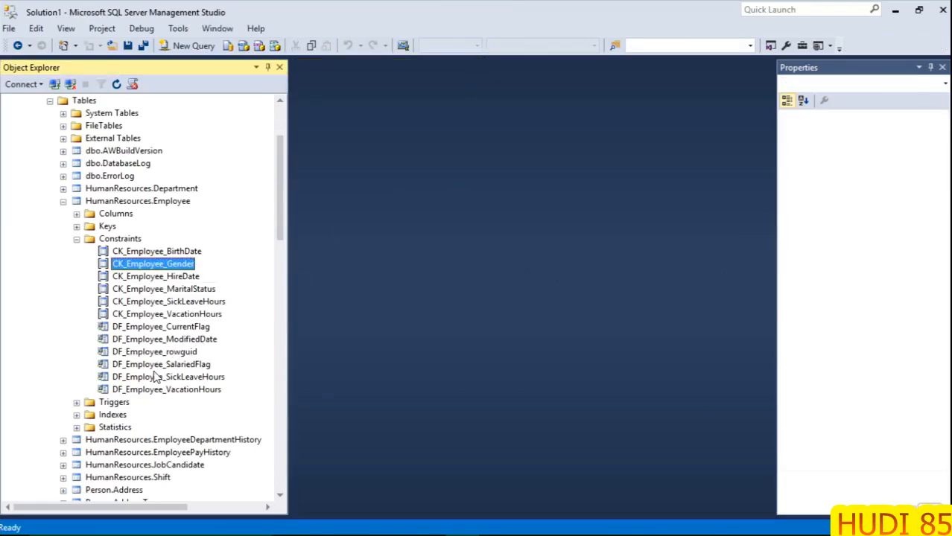
Script the DF_Employee_VacationHours constraint as CREATE to a new query, inspect its default value, and close the query.
left_click(123, 389)
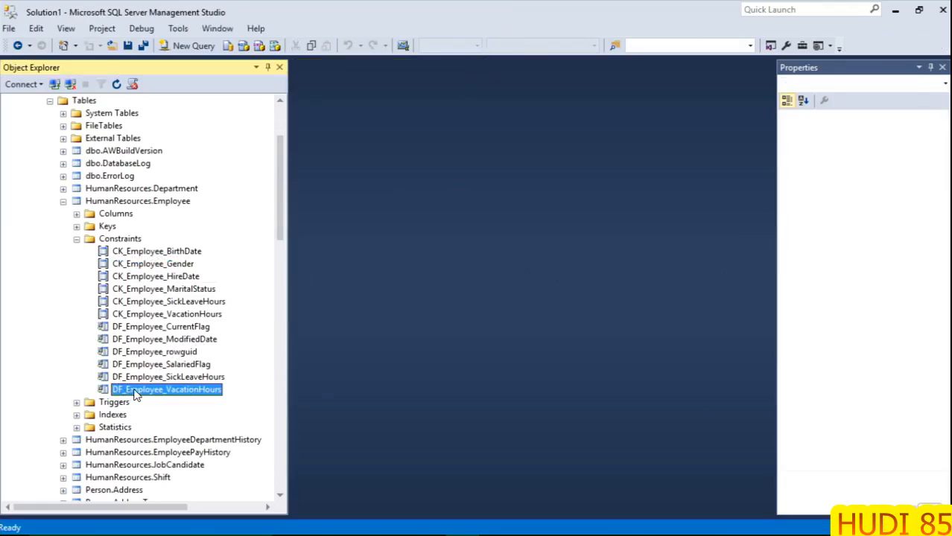
right_click(115, 390)
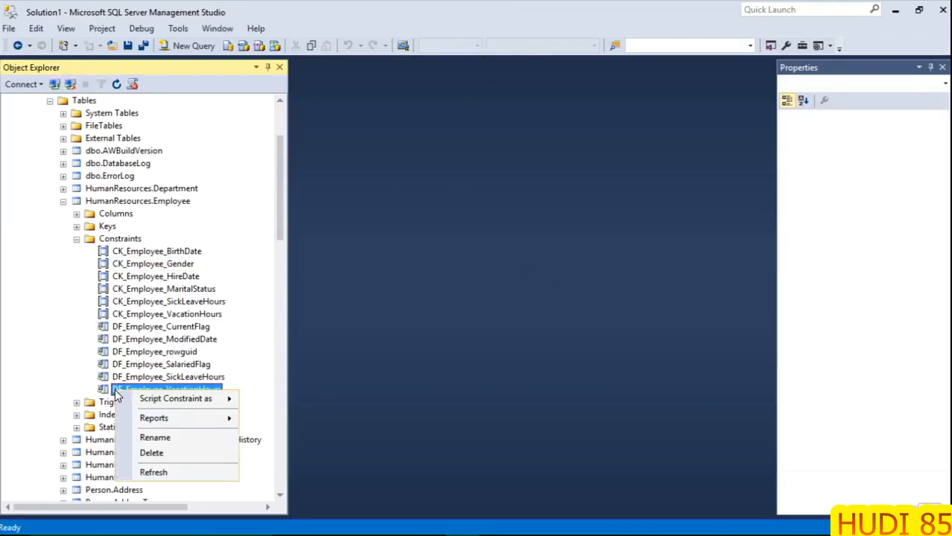
mouse_move(165, 402)
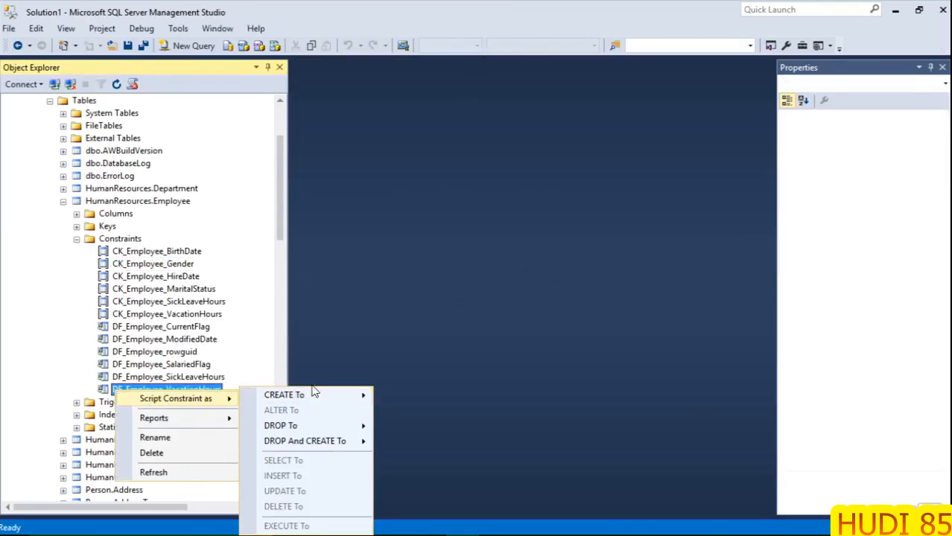
mouse_move(312, 396)
left_click(417, 399)
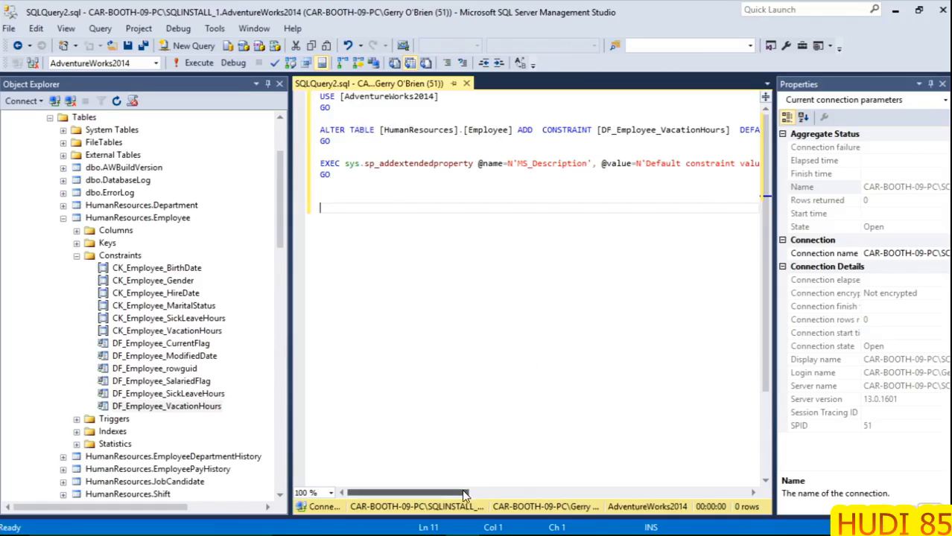
left_click_drag(464, 495, 522, 495)
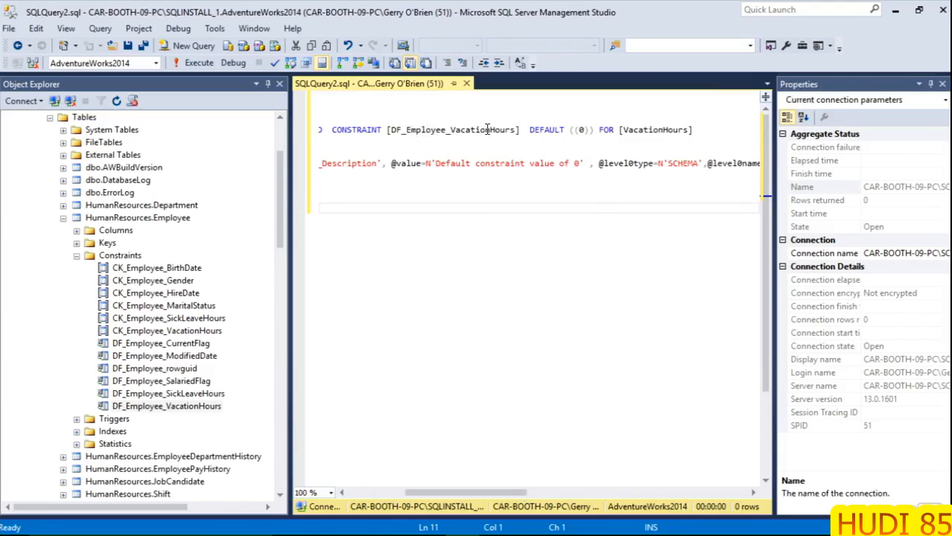
left_click(580, 131)
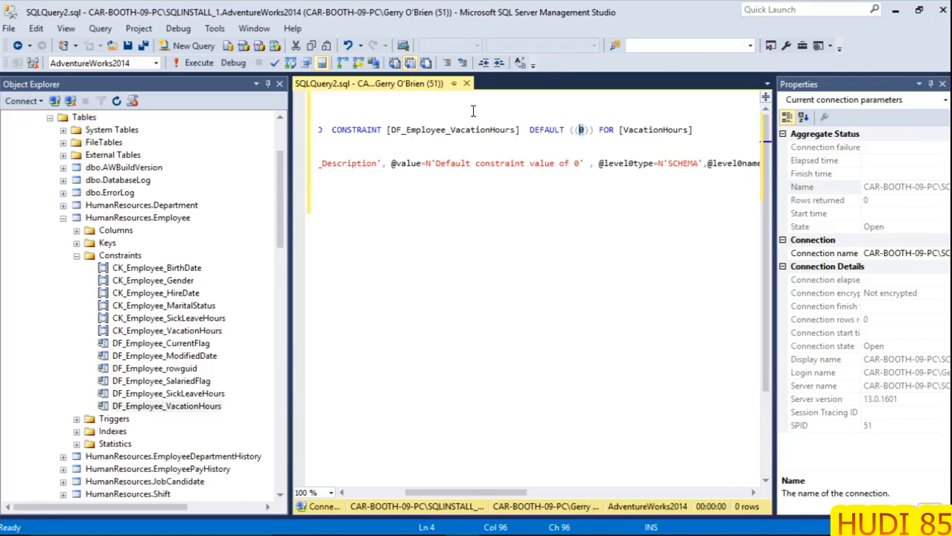
left_click(466, 84)
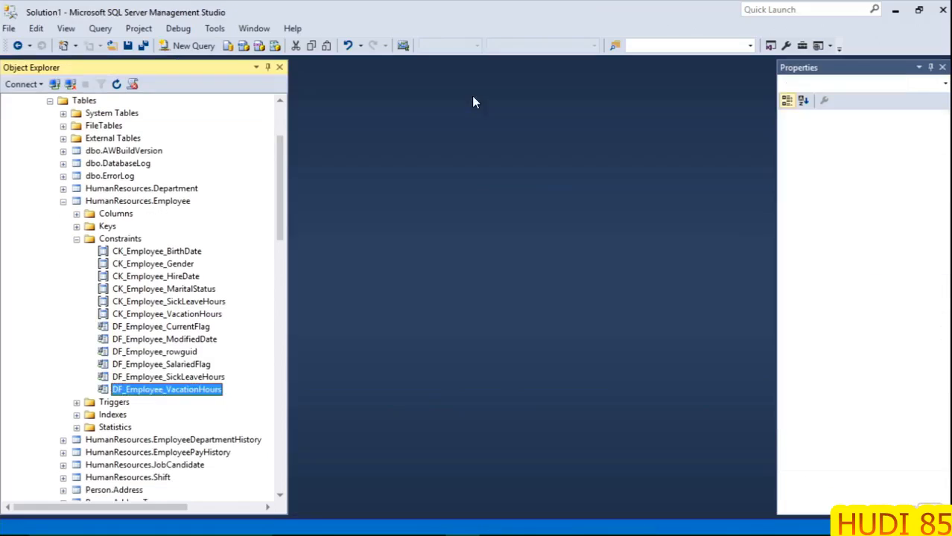
Examine the primary and foreign keys of HumanResources.Employee, opening PK_Employee_BusinessEntityID in the table designer.
left_click(77, 240)
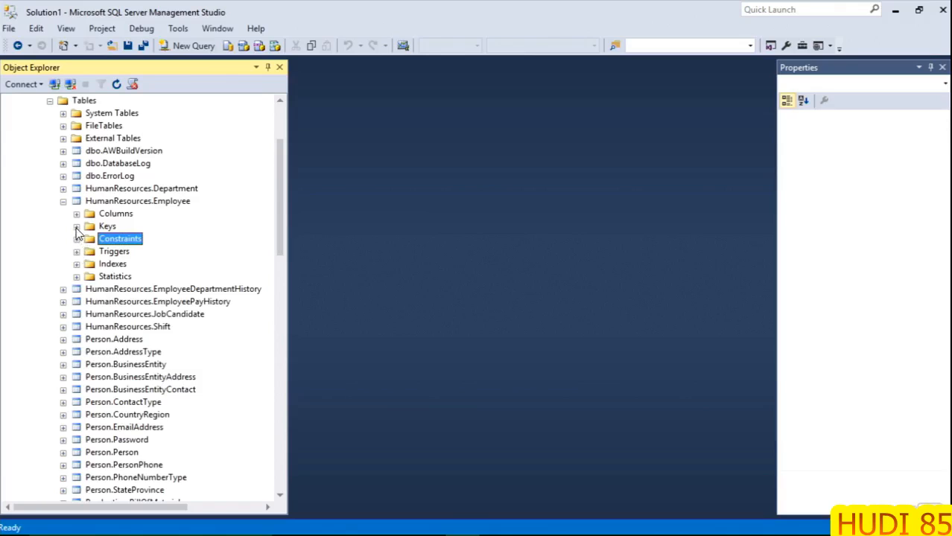
left_click(77, 227)
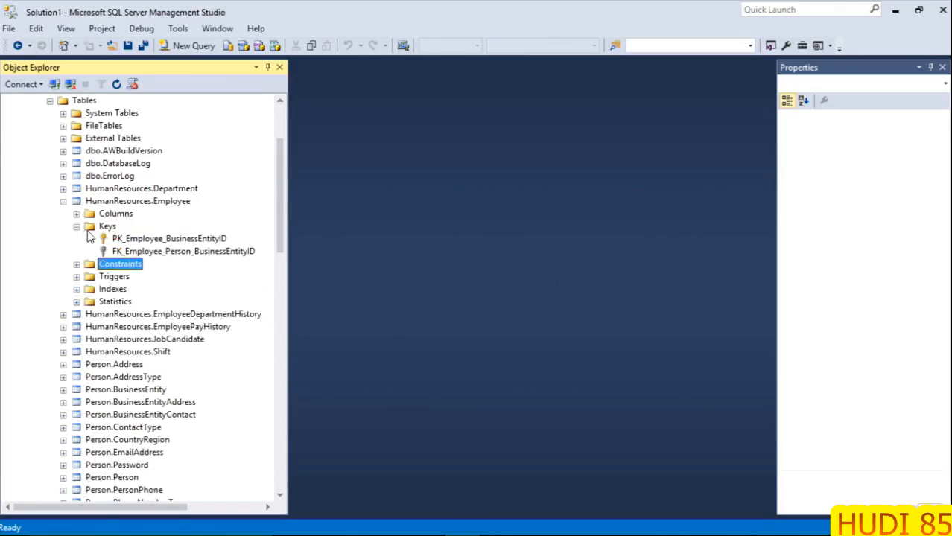
left_click(137, 241)
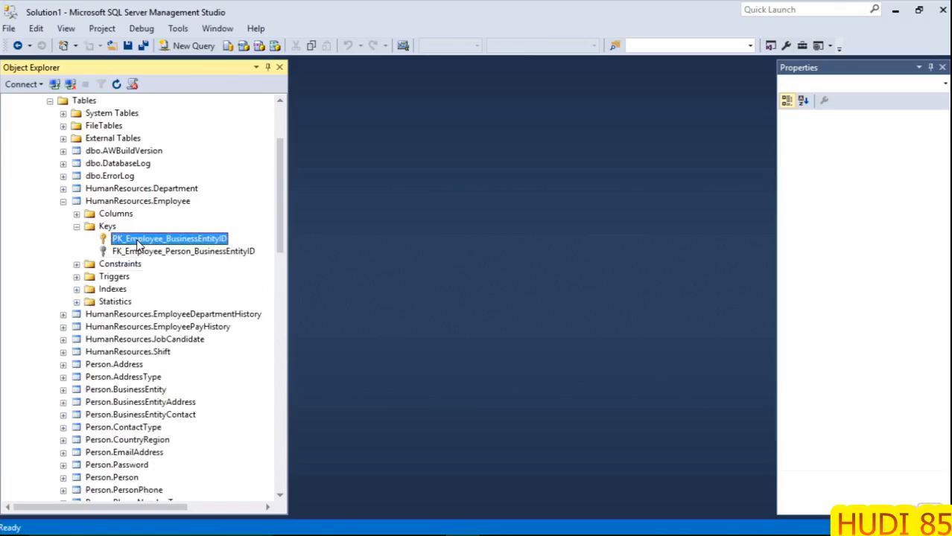
left_click(131, 253)
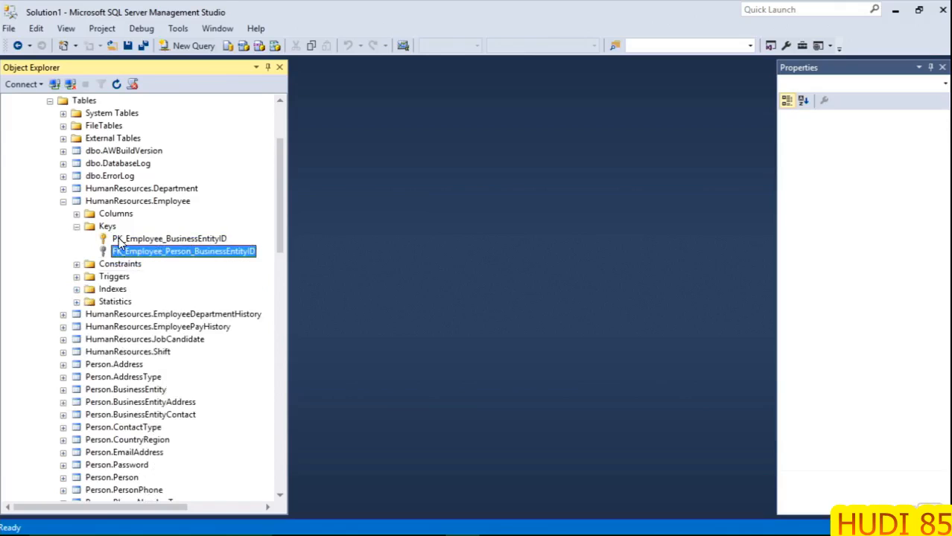
double_click(117, 239)
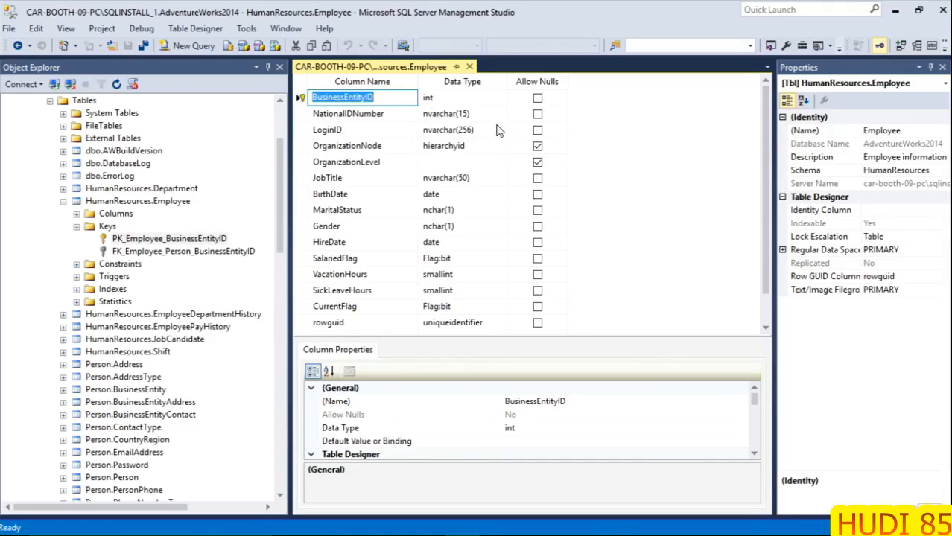
left_click(162, 240)
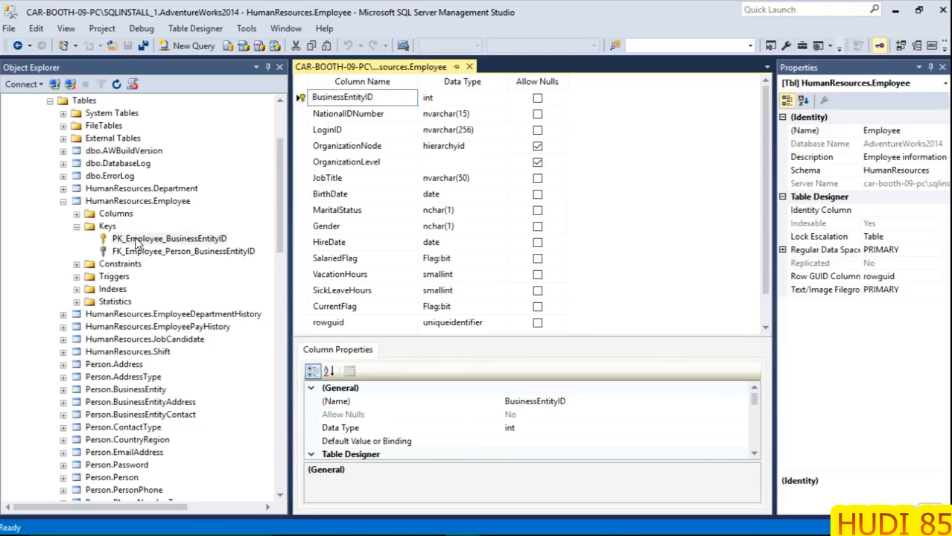
left_click(162, 240)
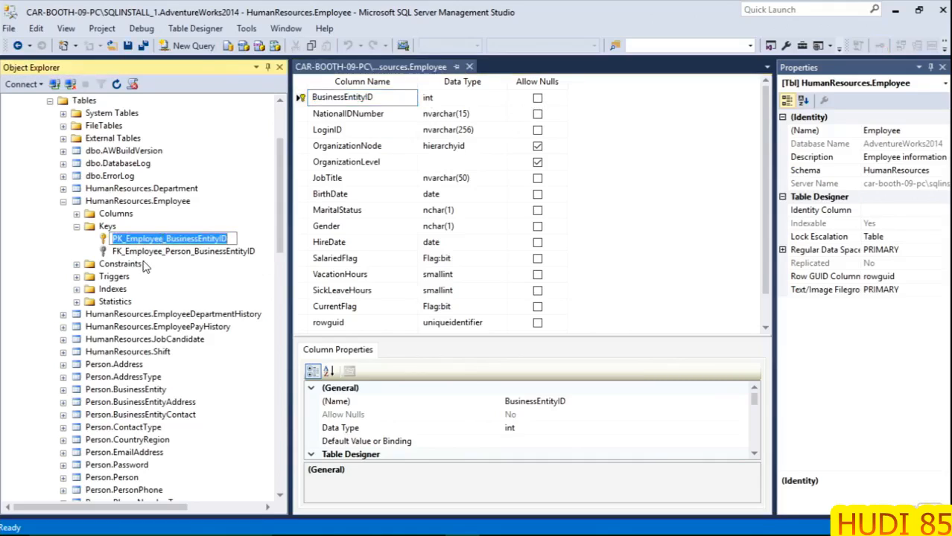
left_click(108, 254)
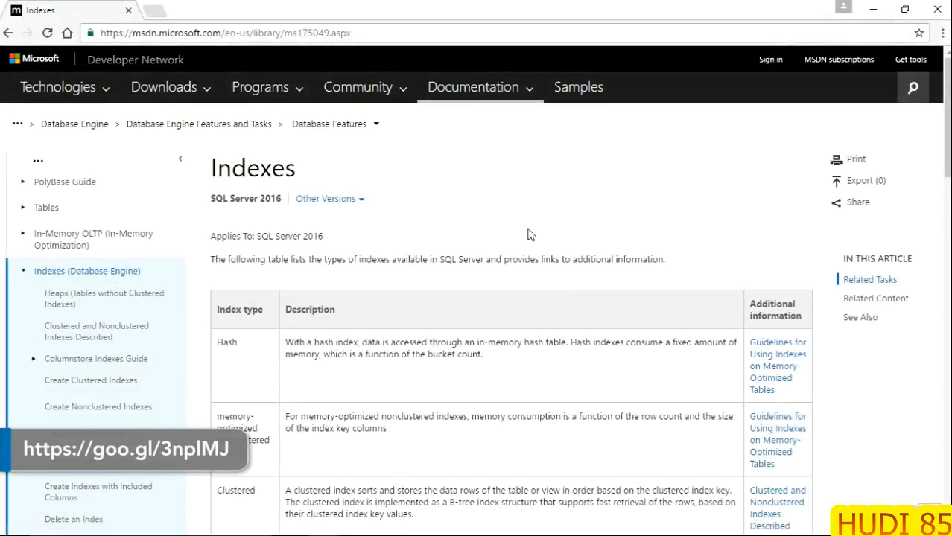
Read through the index type descriptions on the MSDN Indexes page for SQL Server 2016 in the browser.
scroll(527, 235, "down", 3)
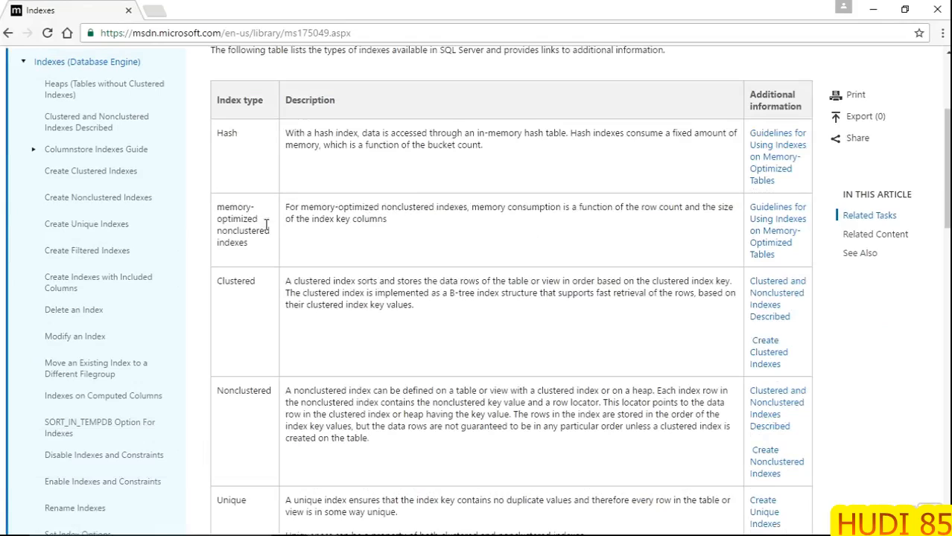
scroll(438, 374, "down", 3)
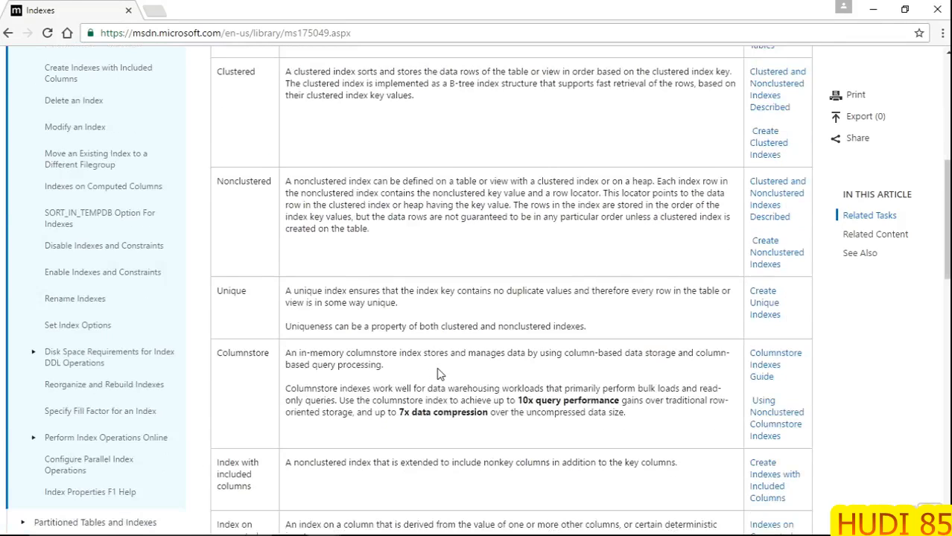
scroll(260, 390, "down", 1)
scroll(432, 340, "up", 2)
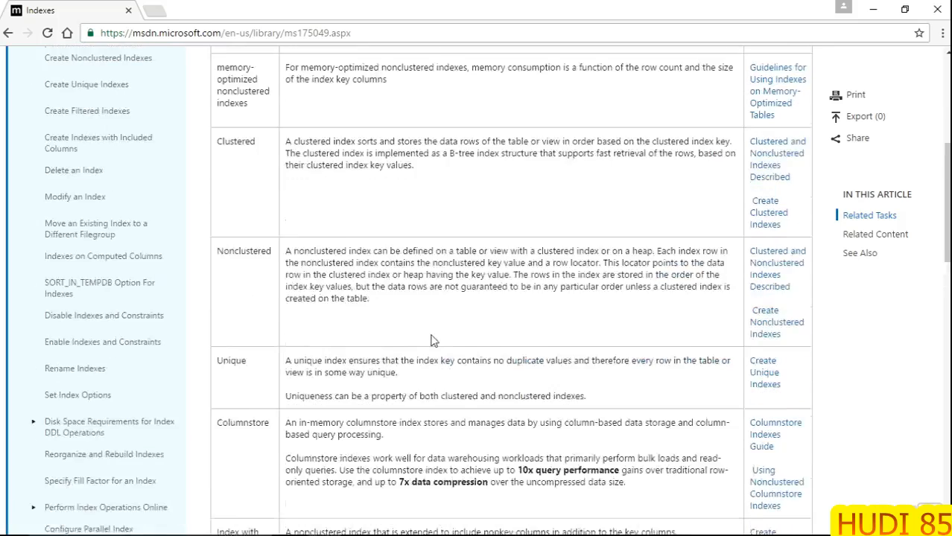
scroll(432, 340, "up", 1)
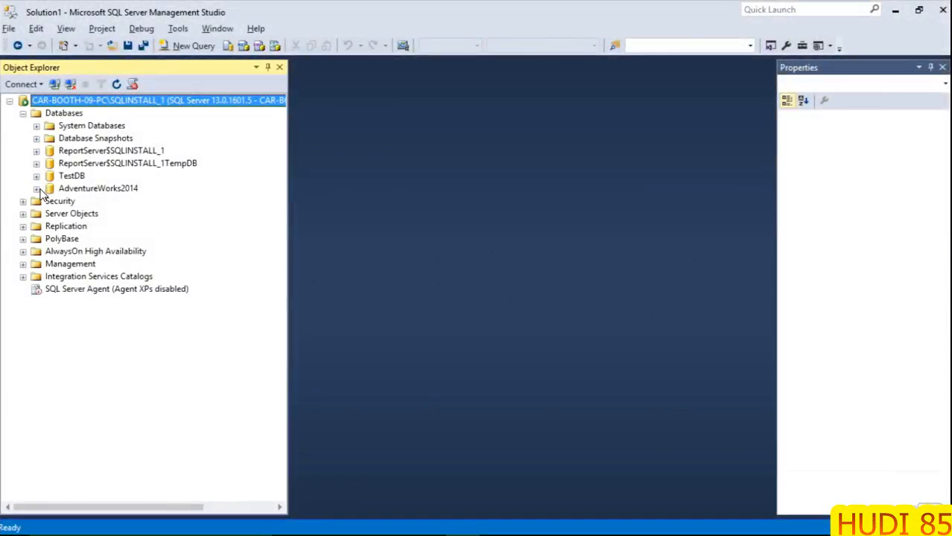
In SQL Server Management Studio, expand the tables of the AdventureWorks2014 database down to the contents of HumanResources.Employee.
left_click(36, 189)
left_click(50, 214)
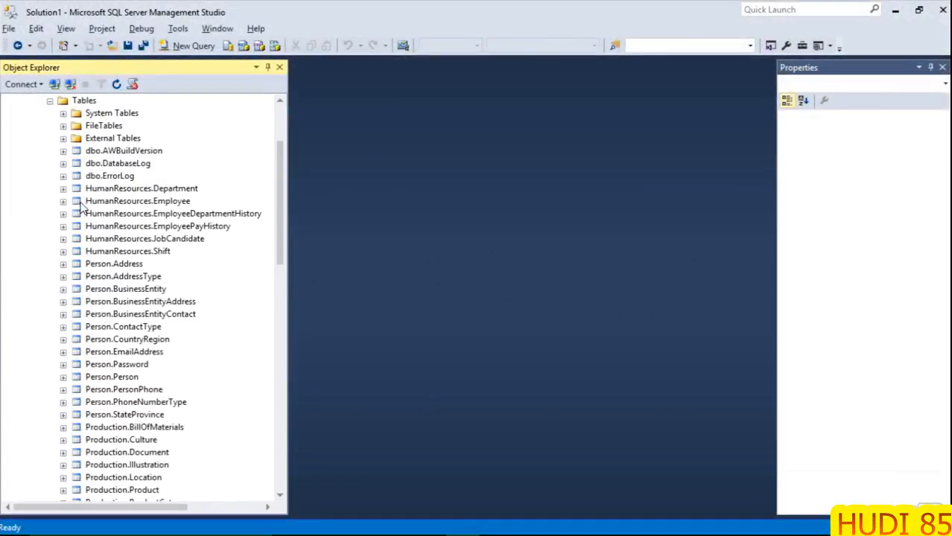
left_click(87, 200)
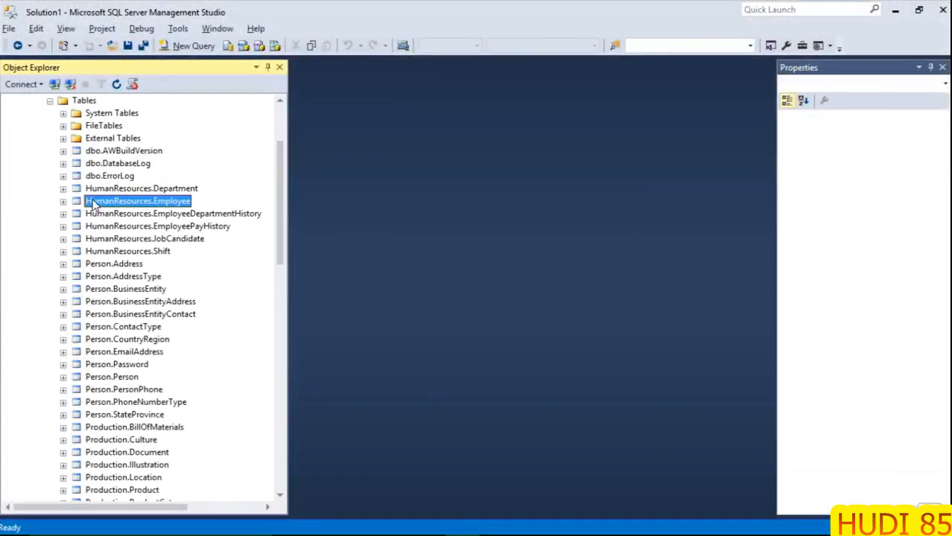
left_click(63, 202)
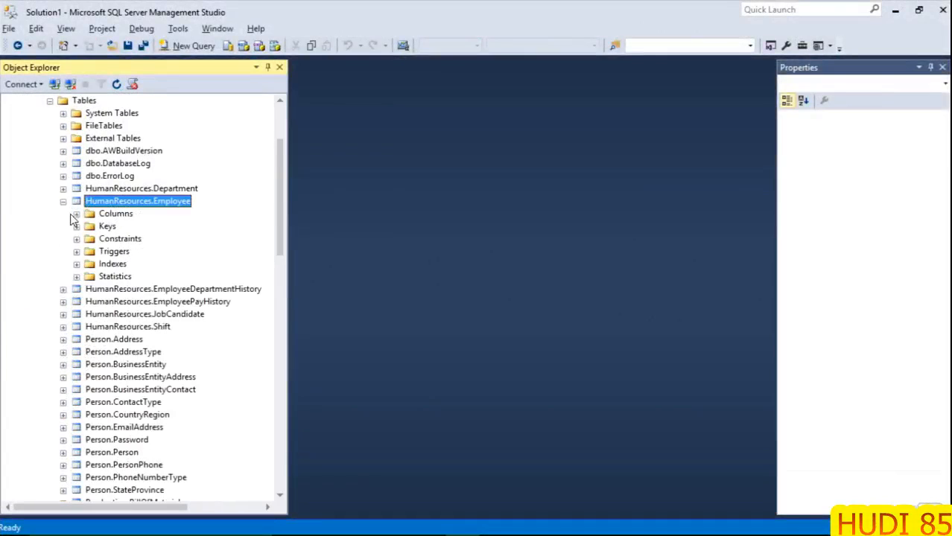
List the indexes of HumanResources.Employee and open the properties of the clustered index PK_Employee_BusinessEntityID.
left_click(110, 265)
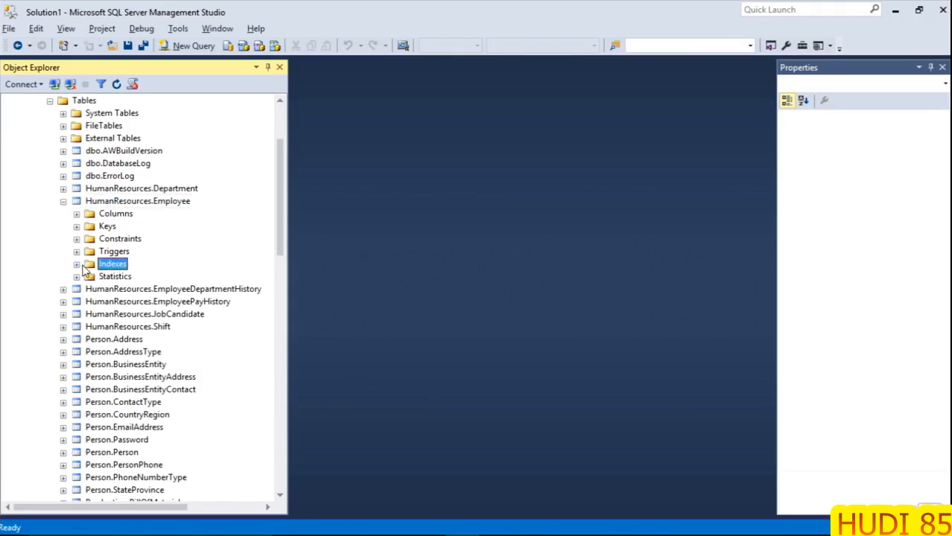
left_click(76, 264)
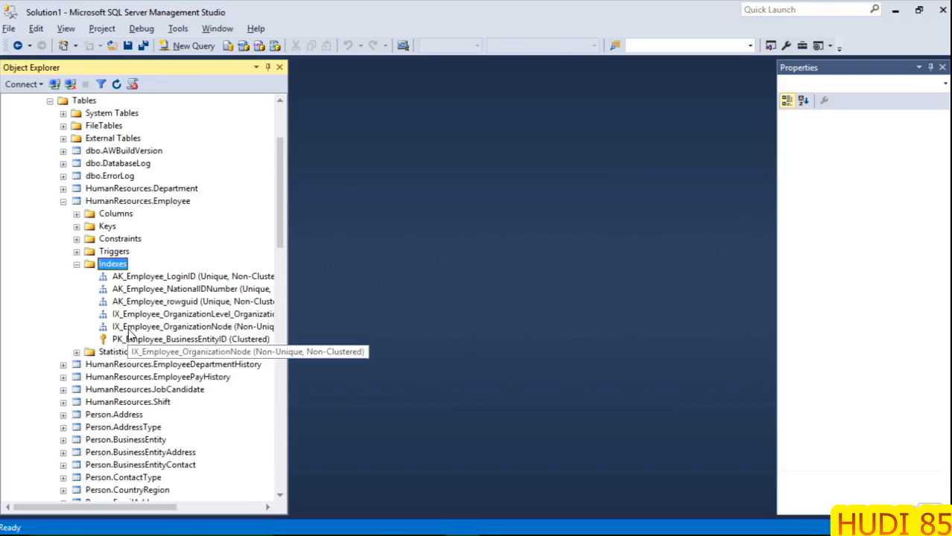
left_click(107, 341)
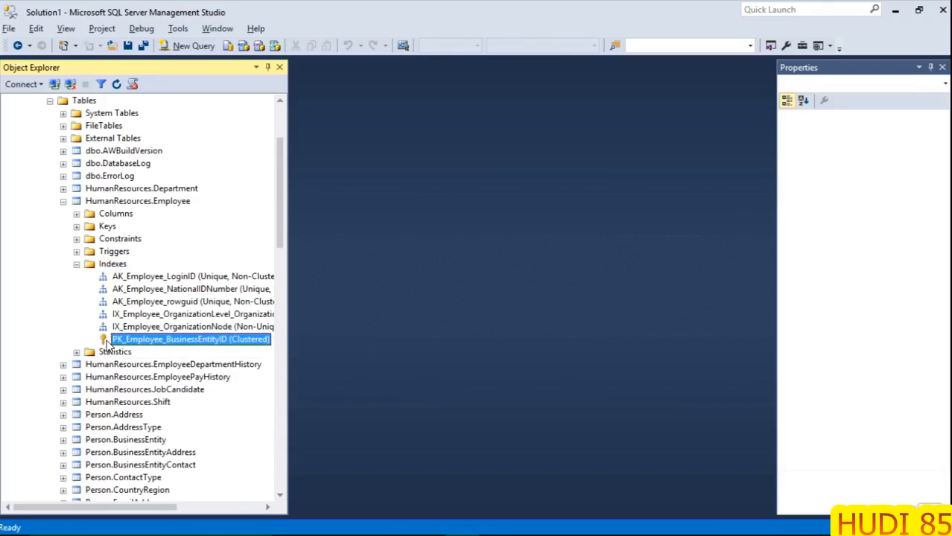
double_click(106, 342)
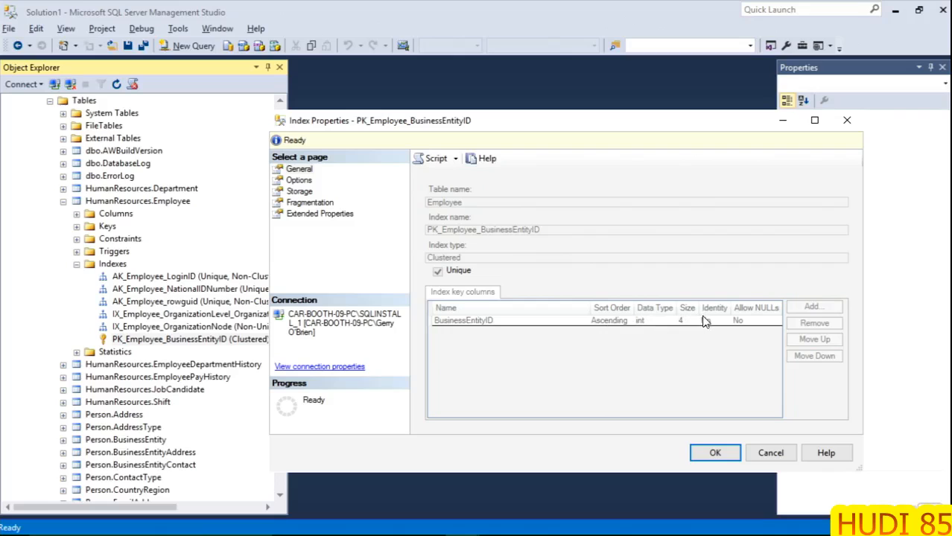
Close the index properties, then start a new non-clustered index on HumanResources.Employee with its suggested name cleared.
left_click(771, 454)
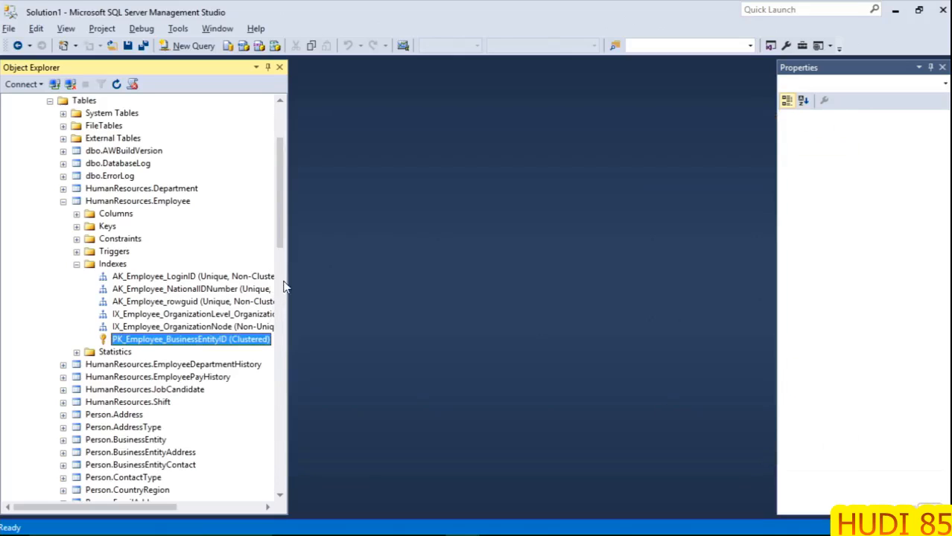
right_click(110, 267)
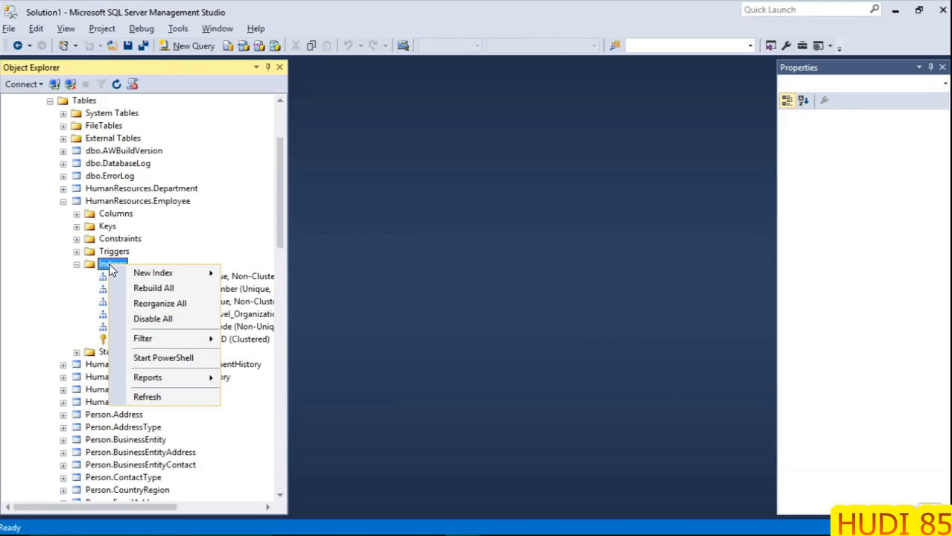
mouse_move(166, 277)
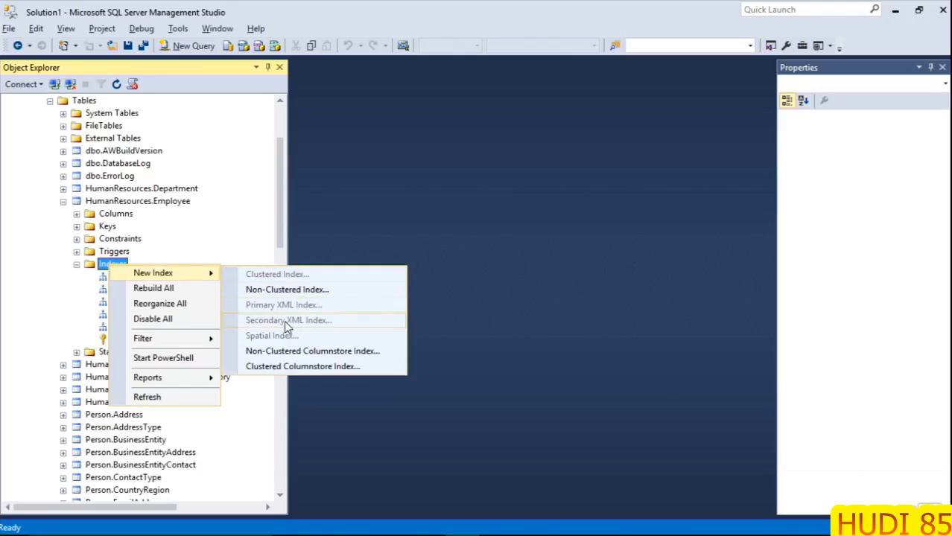
left_click(265, 291)
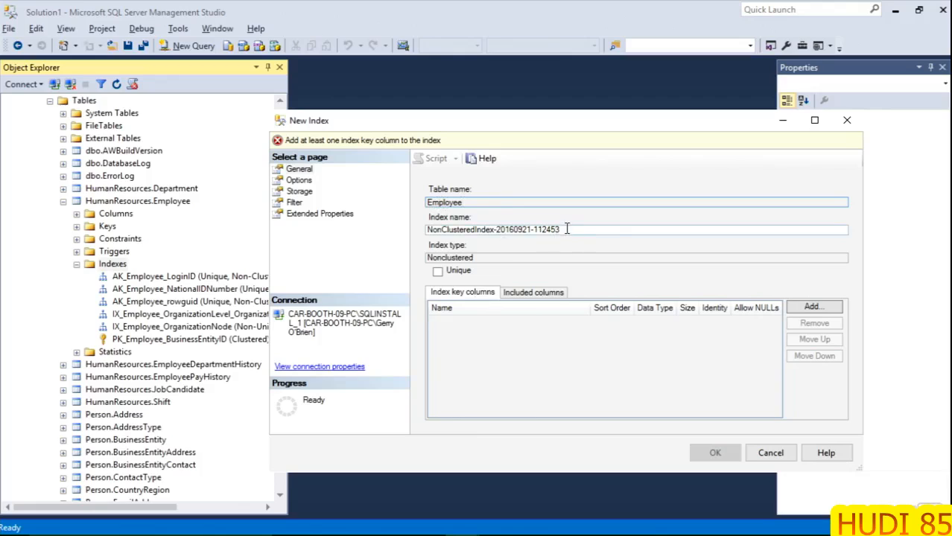
left_click_drag(567, 229, 423, 236)
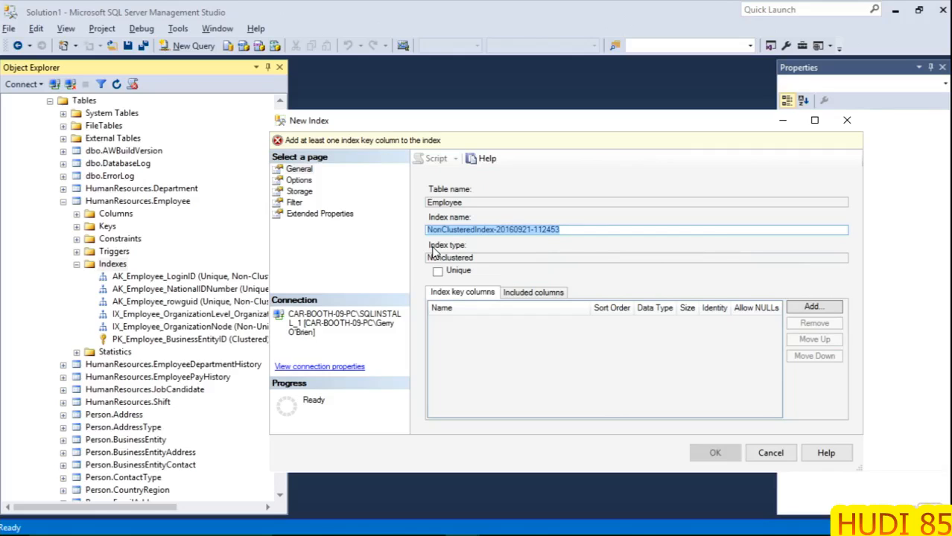
type("PK")
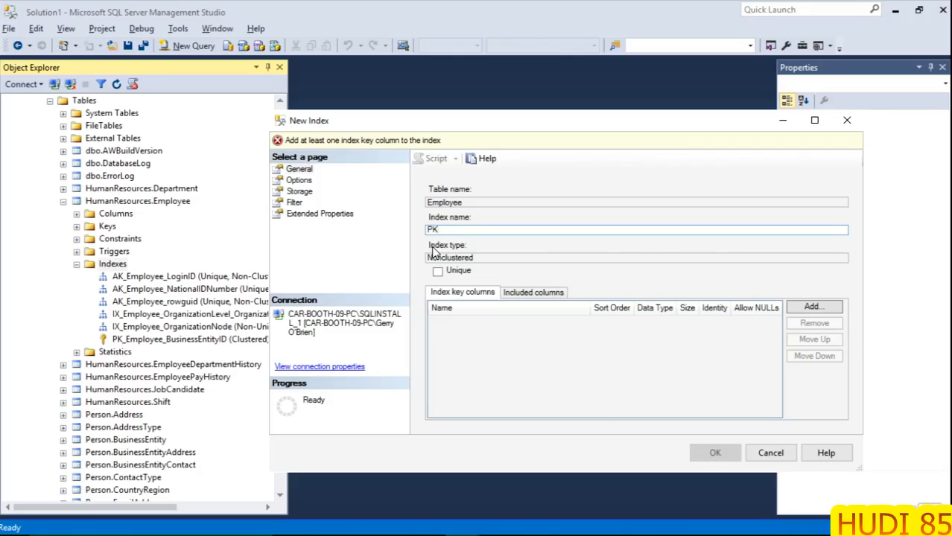
key("BackSpace")
key("BackSpace")
Add the BusinessEntityID column of HumanResources.Employee as the key column of the new index.
left_click(810, 308)
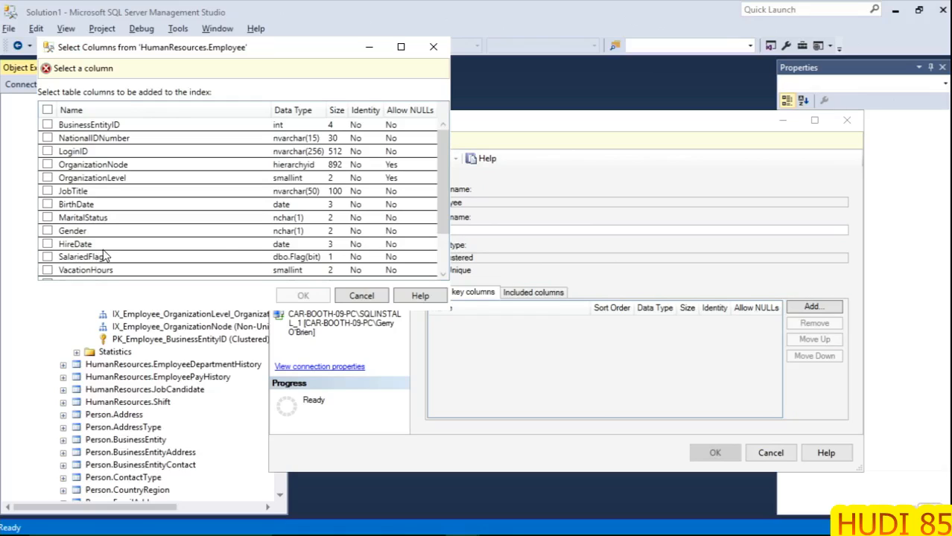
mouse_move(441, 200)
left_mouse_down()
mouse_move(445, 233)
mouse_move(440, 197)
left_mouse_up()
left_click(49, 126)
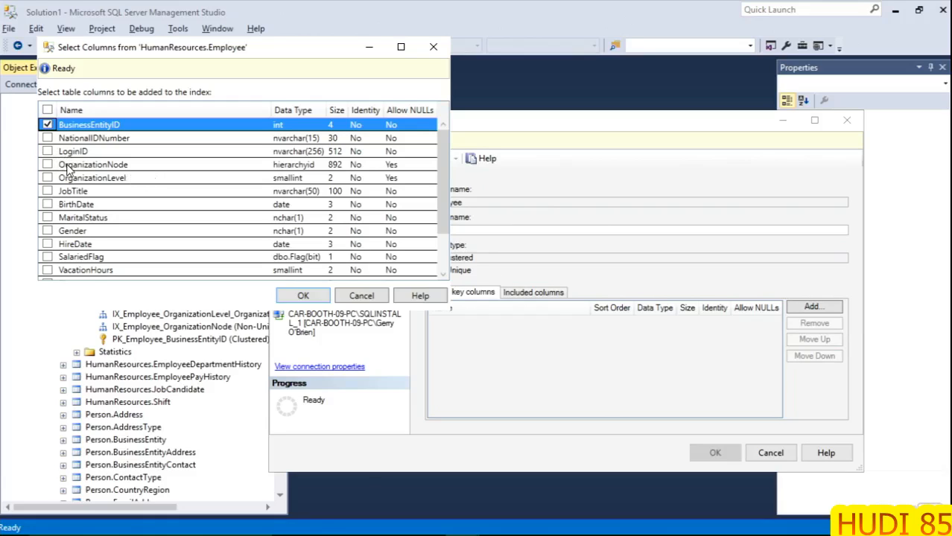
left_click(304, 296)
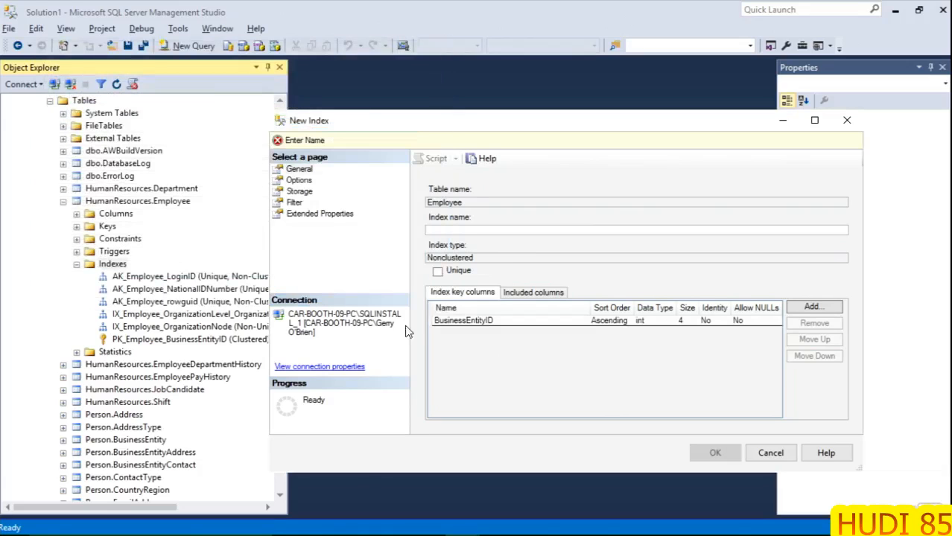
Name the non-clustered index PK_BE_ID, make it unique and create it.
left_click(476, 230)
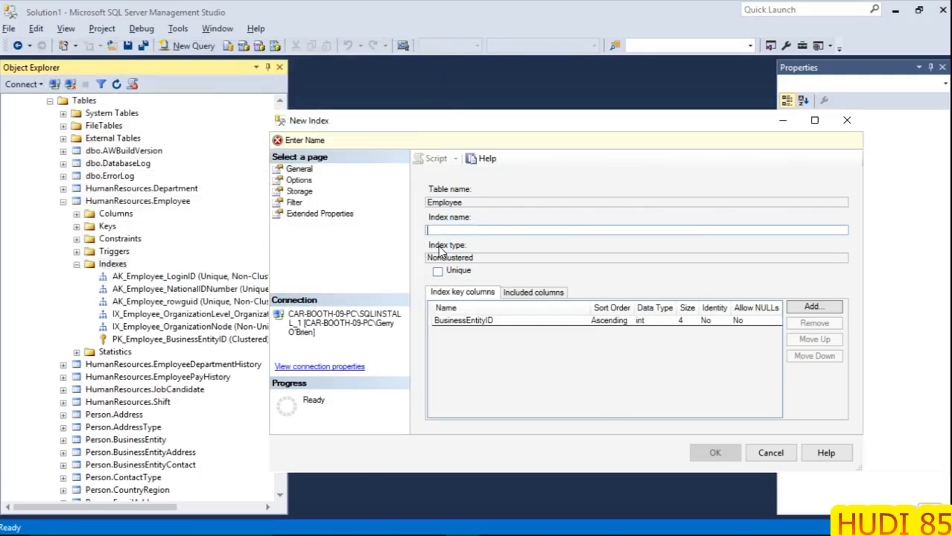
type("PK_")
type("BE_ID")
left_click(438, 273)
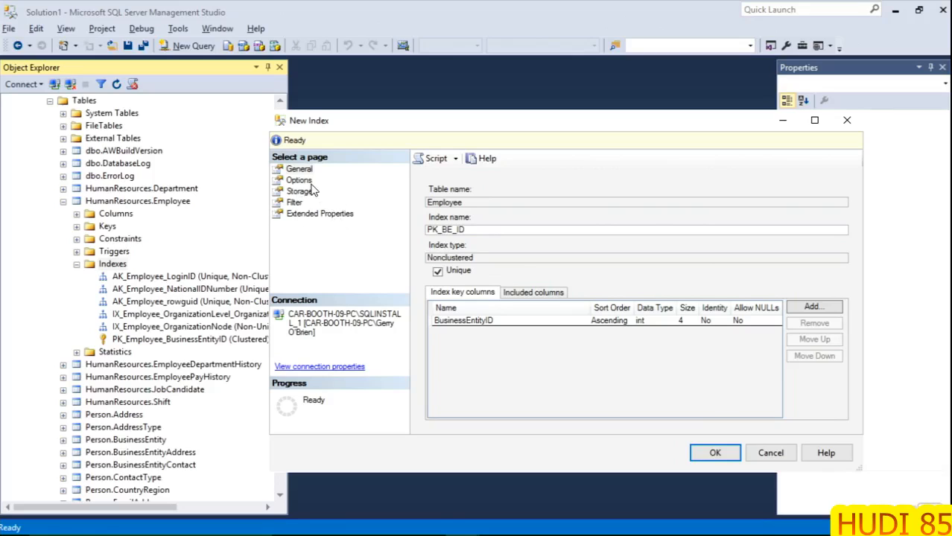
left_click(715, 454)
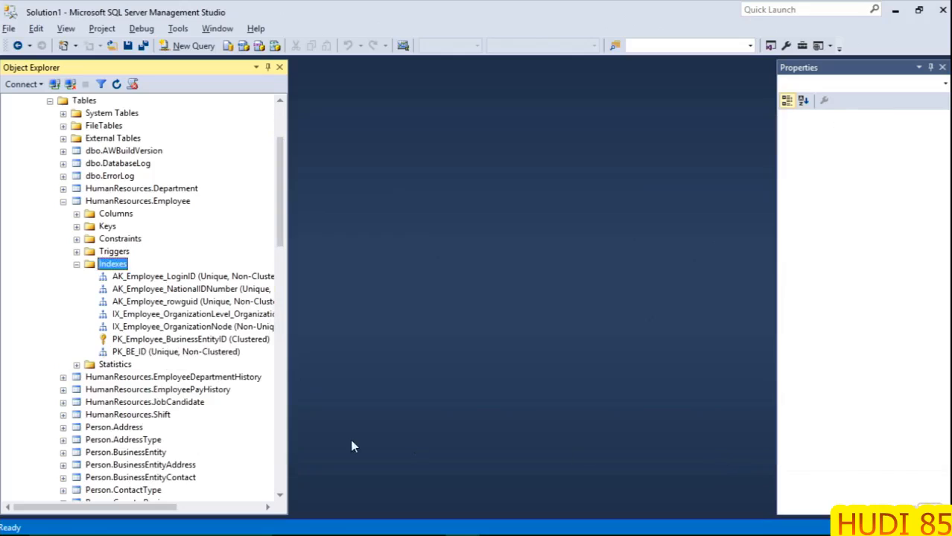
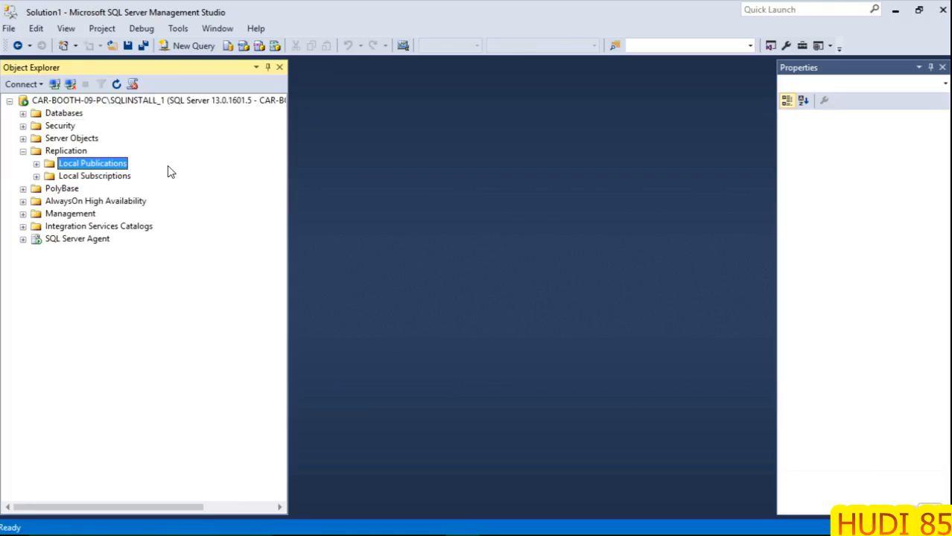
Start a new local publication from the AdventureWorks2014 database, using the Snapshot publication type.
right_click(93, 165)
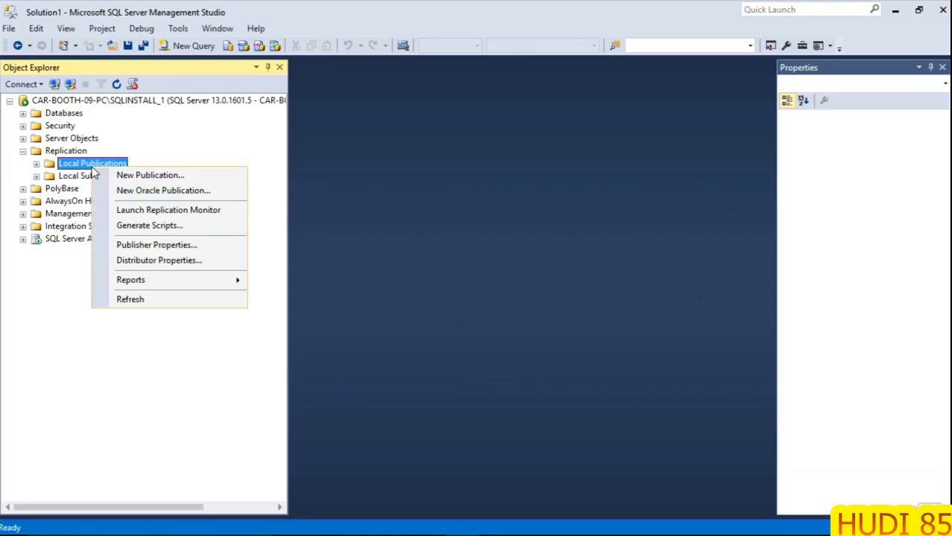
left_click(149, 175)
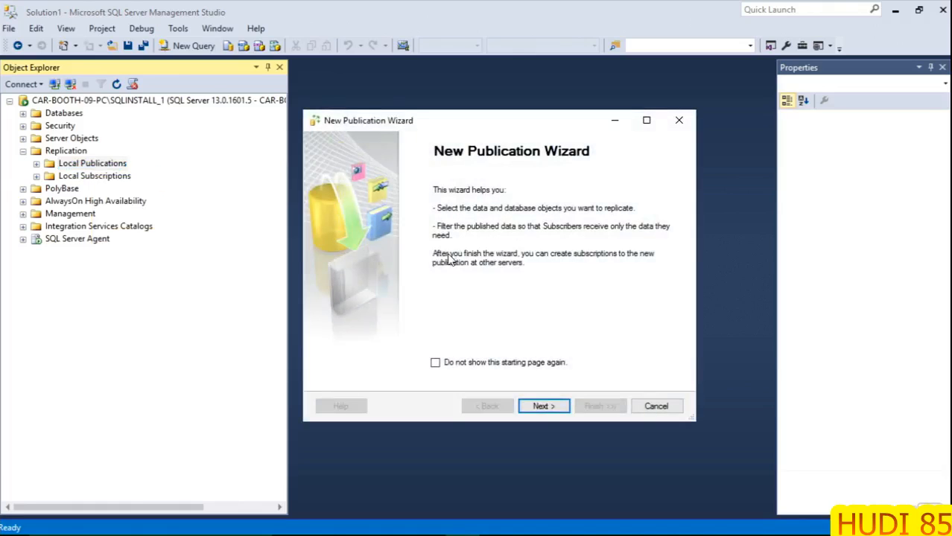
left_click(544, 405)
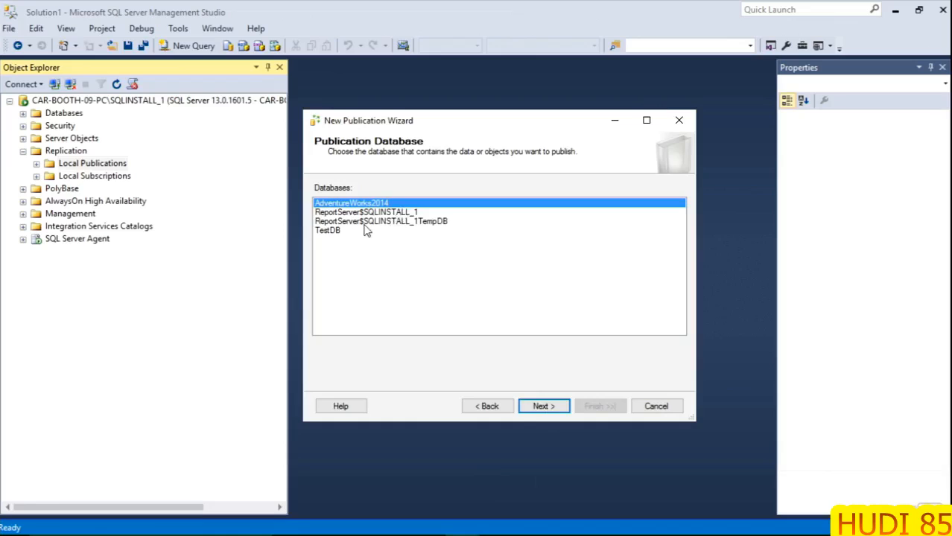
left_click(340, 230)
left_click(348, 221)
left_click(350, 212)
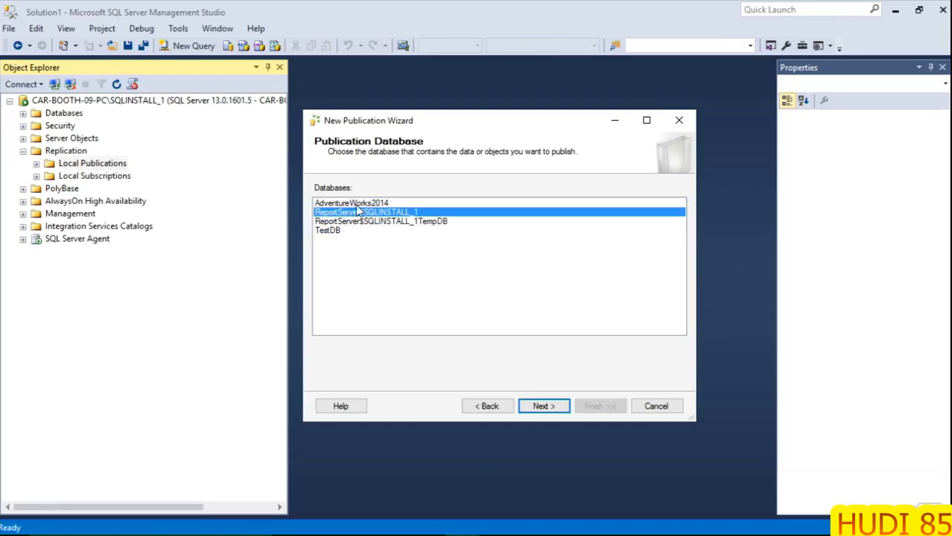
left_click(355, 203)
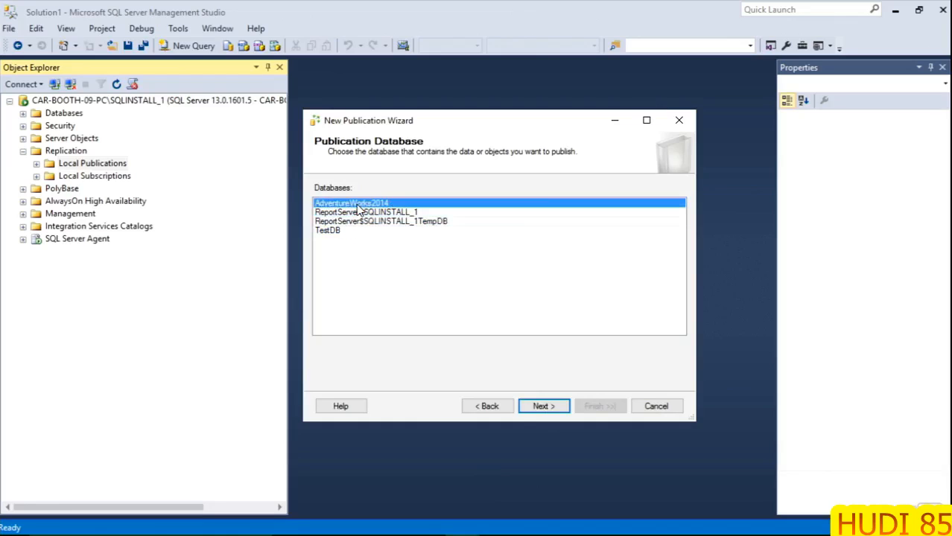
left_click(541, 405)
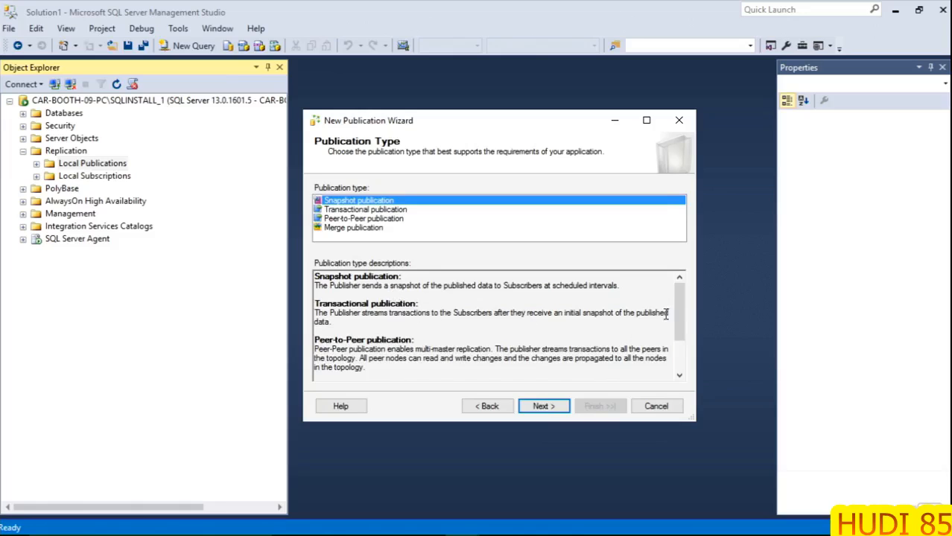
mouse_move(678, 309)
left_mouse_down()
mouse_move(685, 347)
mouse_move(679, 294)
left_mouse_up()
left_click(541, 407)
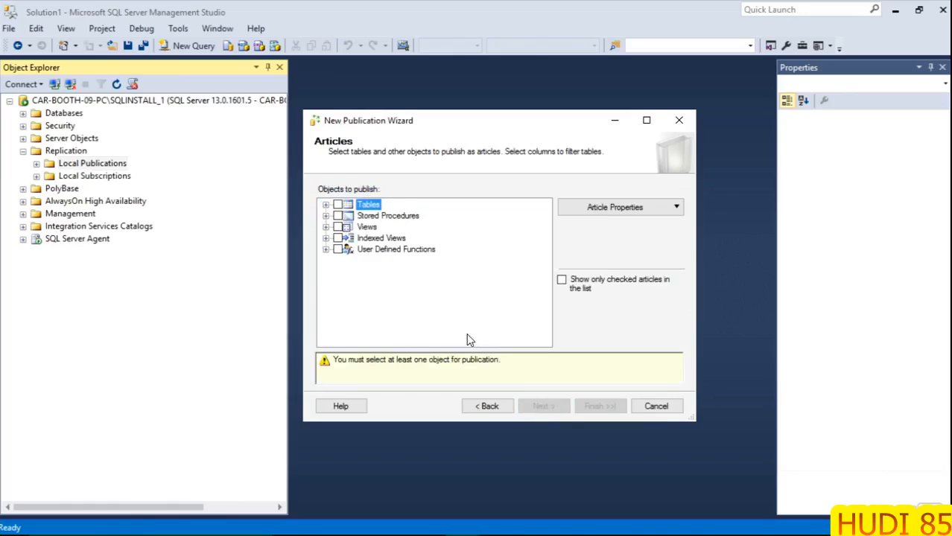
Choose the Product (Production) table as the article to publish, without any row filter.
left_click(326, 204)
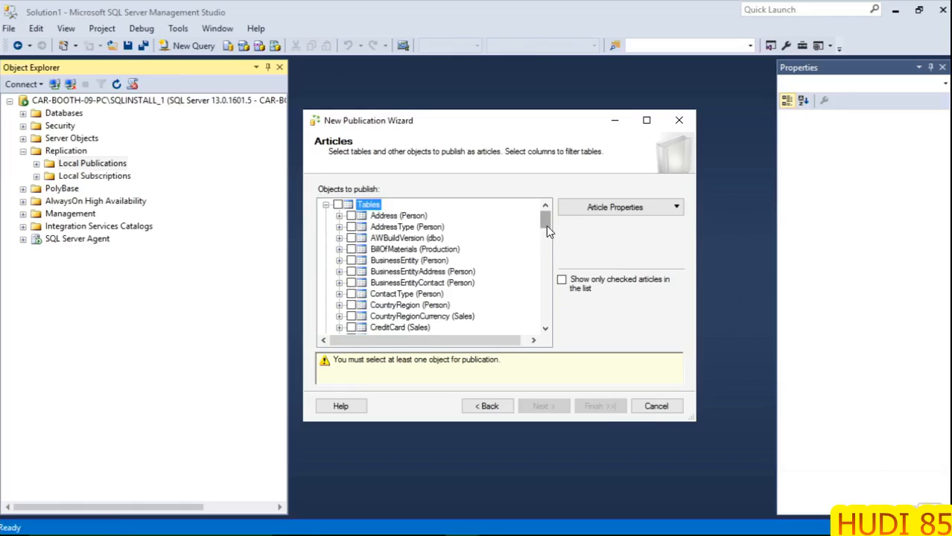
left_click_drag(546, 227, 546, 238)
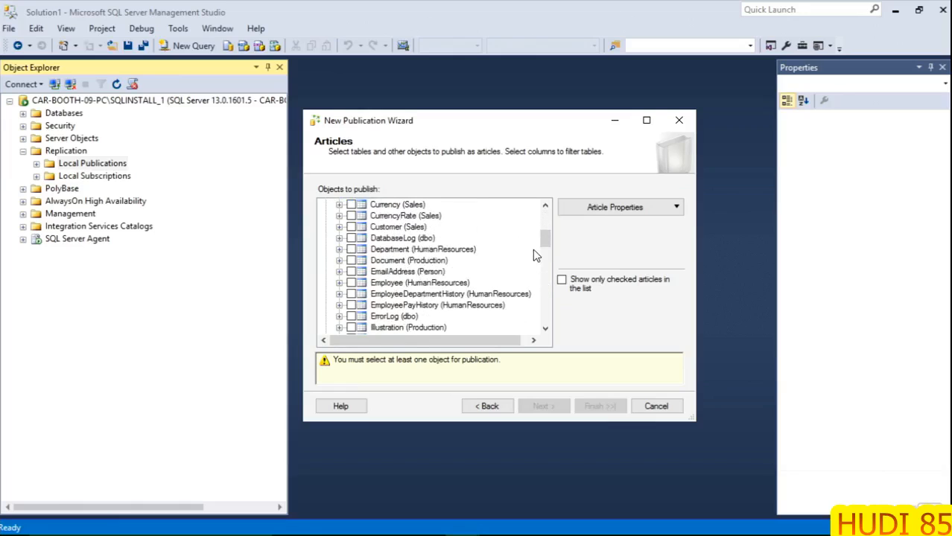
left_click_drag(544, 240, 544, 260)
left_click(352, 272)
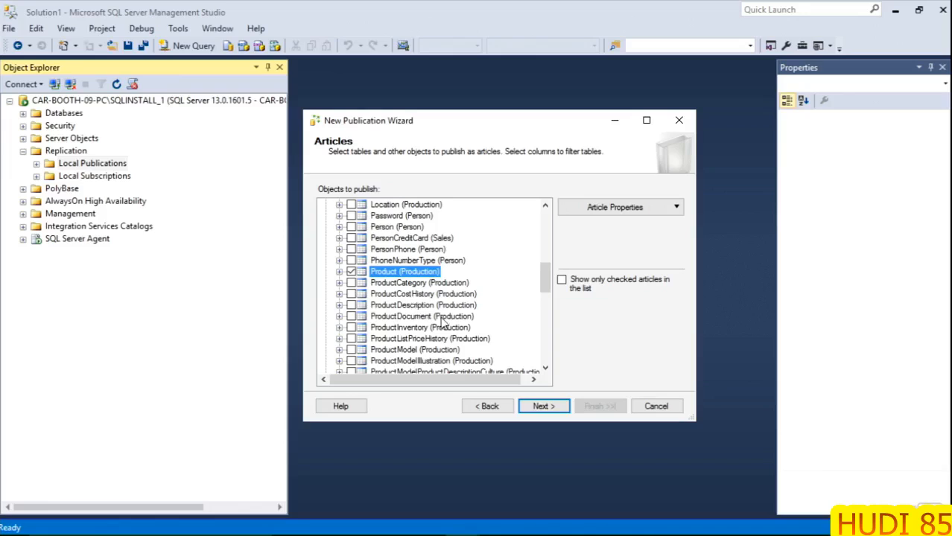
left_click(548, 411)
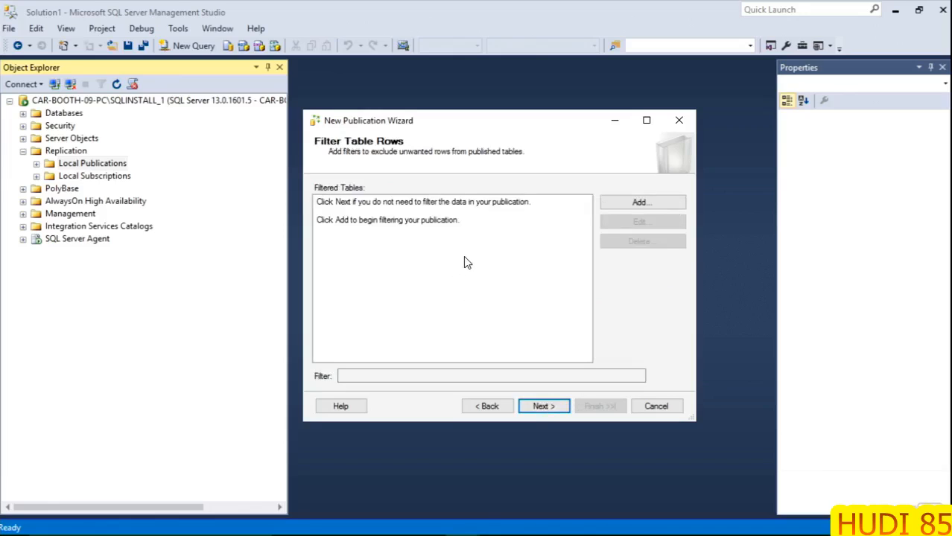
left_click(638, 202)
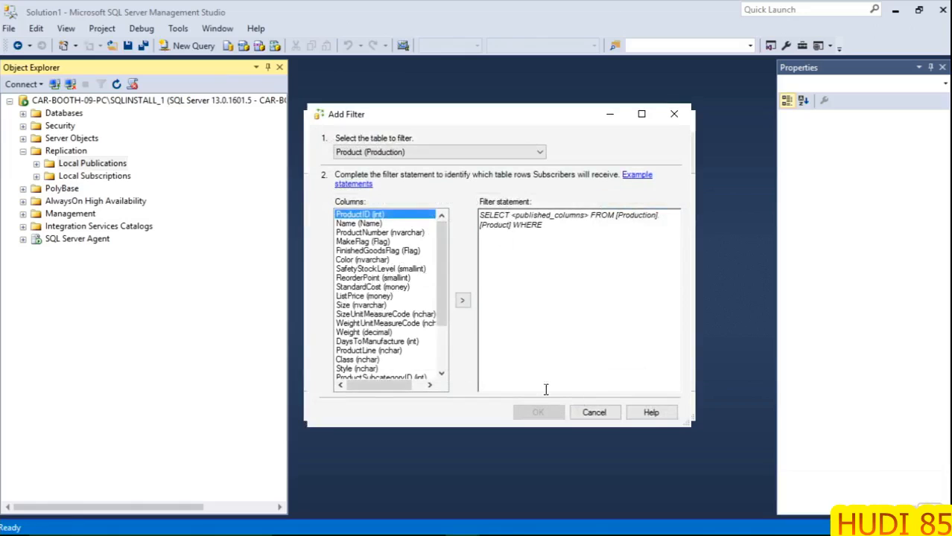
left_click(594, 413)
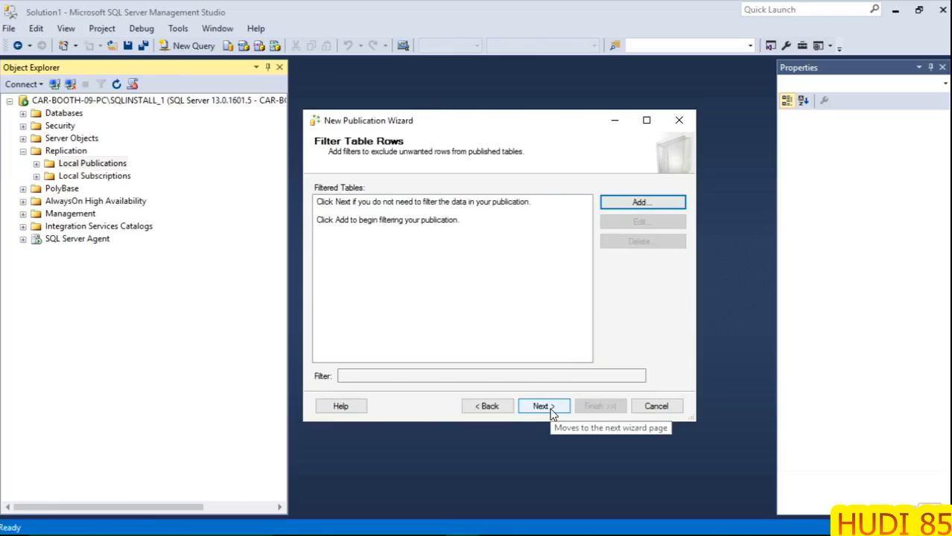
left_click(552, 415)
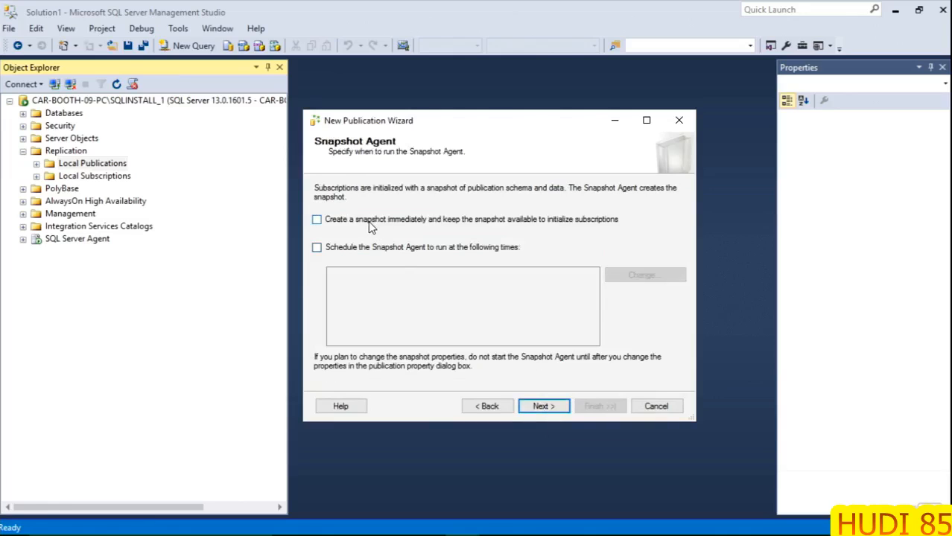
Have the Snapshot Agent create a snapshot immediately and keep it available to initialize subscriptions, without a schedule.
left_click(316, 221)
left_click(316, 249)
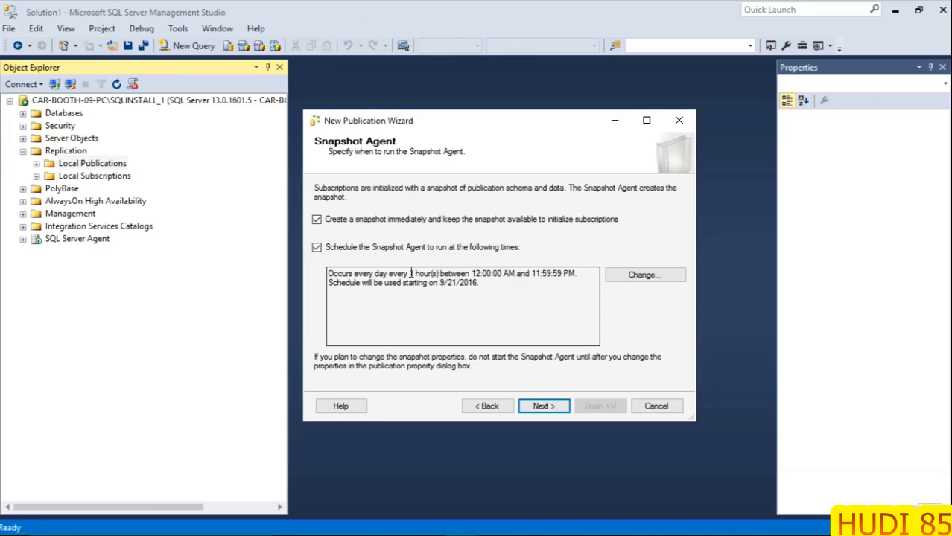
left_click(316, 248)
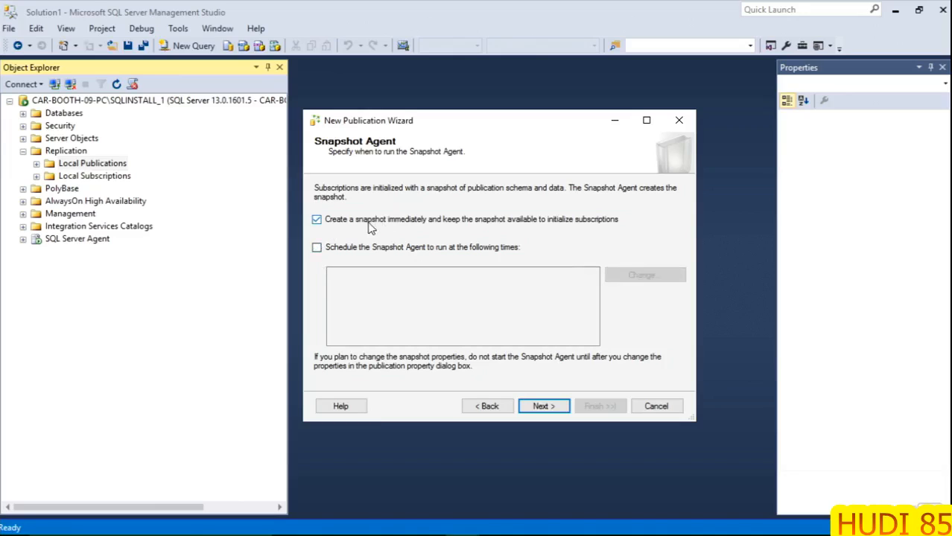
left_click(544, 407)
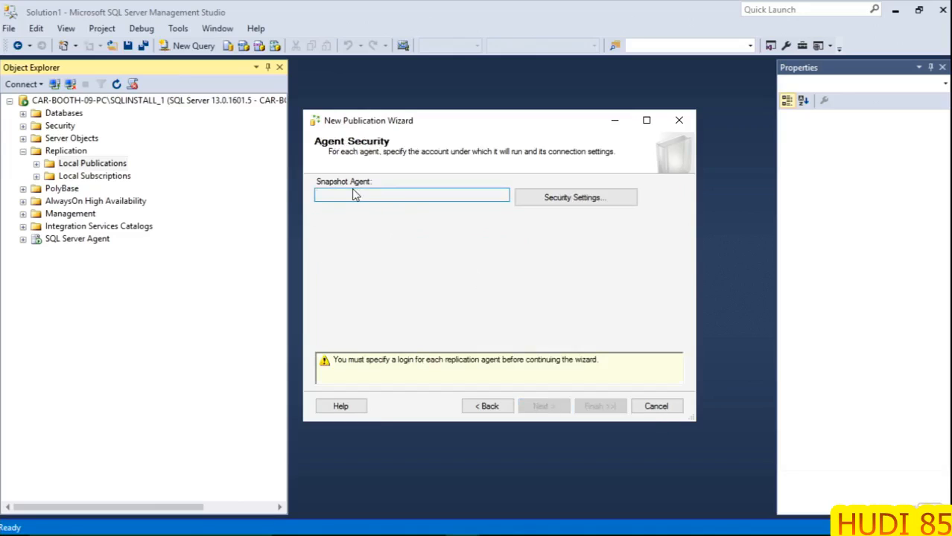
Run the Snapshot Agent under the SQL Server Agent service account and proceed to naming the publication, keeping only the option to create it.
left_click(585, 203)
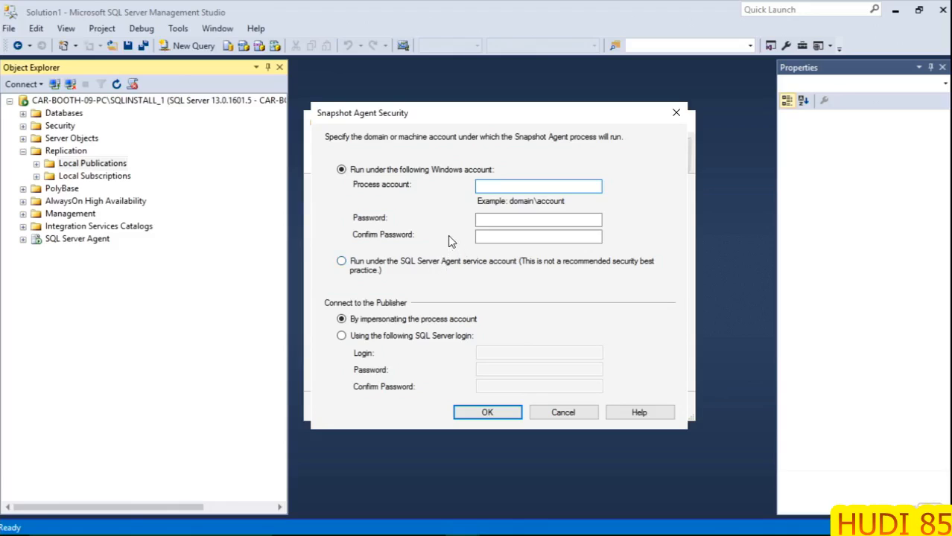
left_click(341, 265)
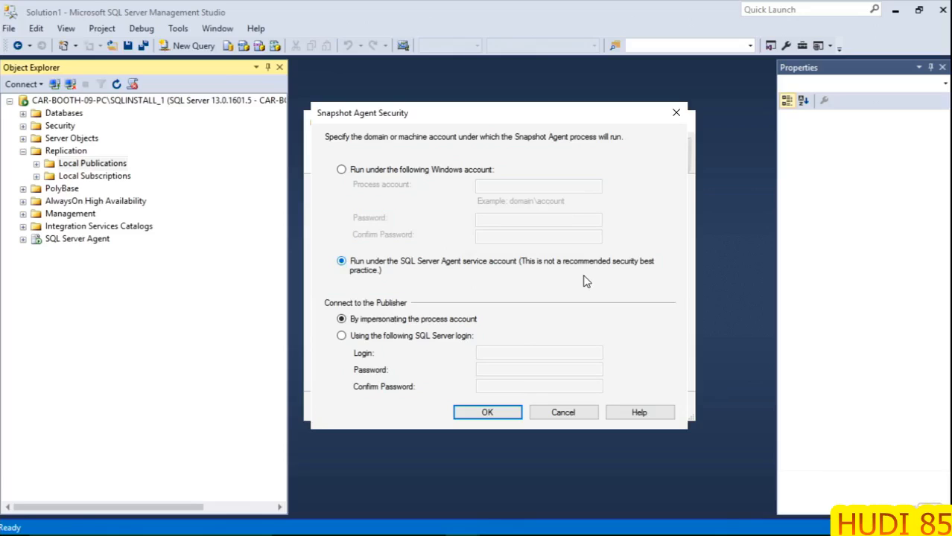
left_click(479, 415)
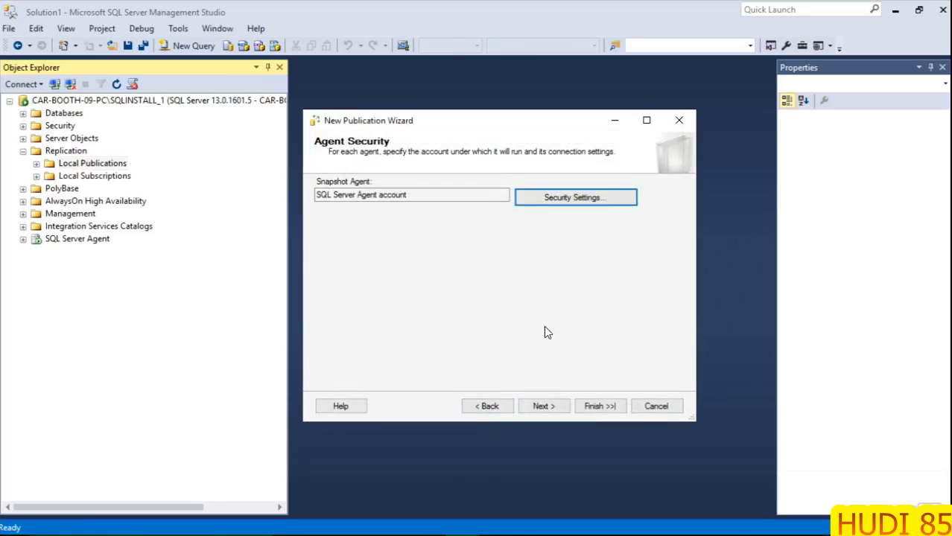
left_click(543, 406)
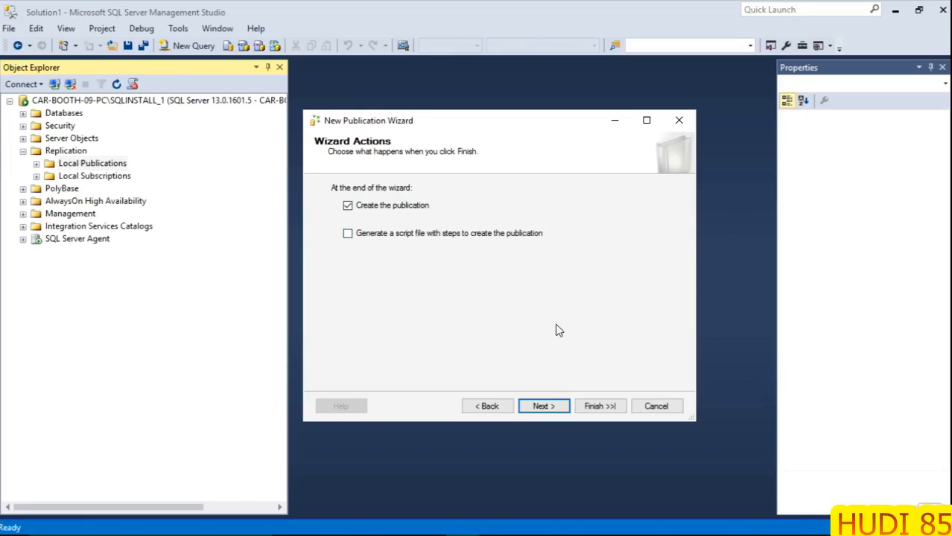
left_click(552, 408)
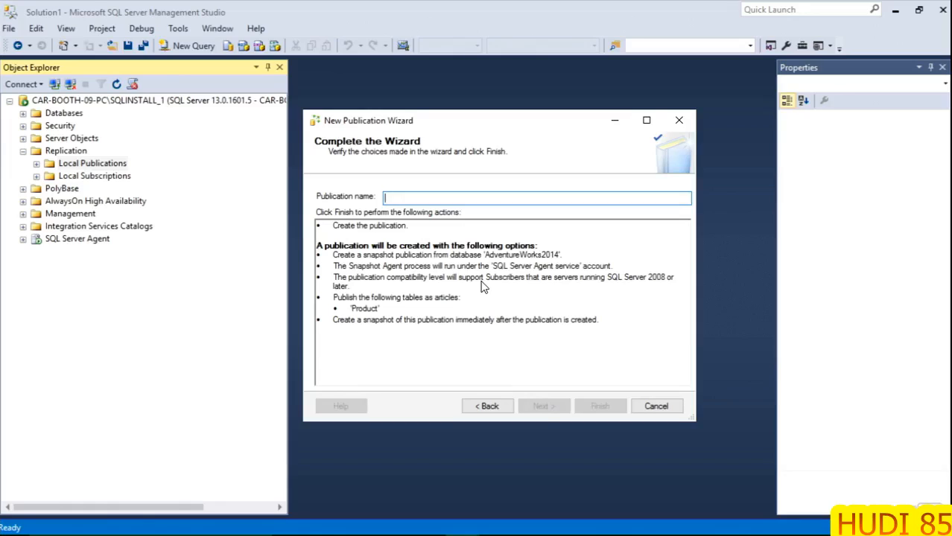
Name the publication ADV_WORKS_PRODUCTS, create it, and select it among the local publications.
type("A")
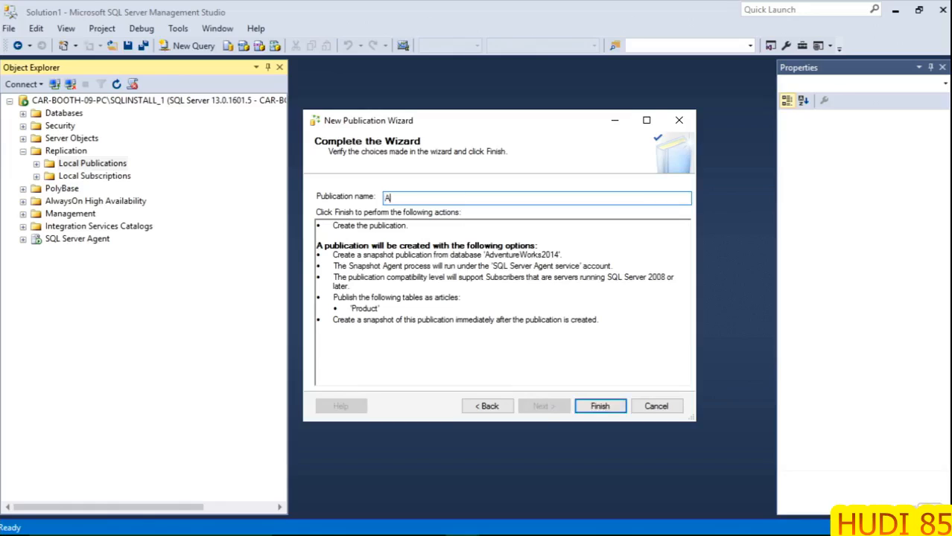
type("DV_WORKS_PRODU")
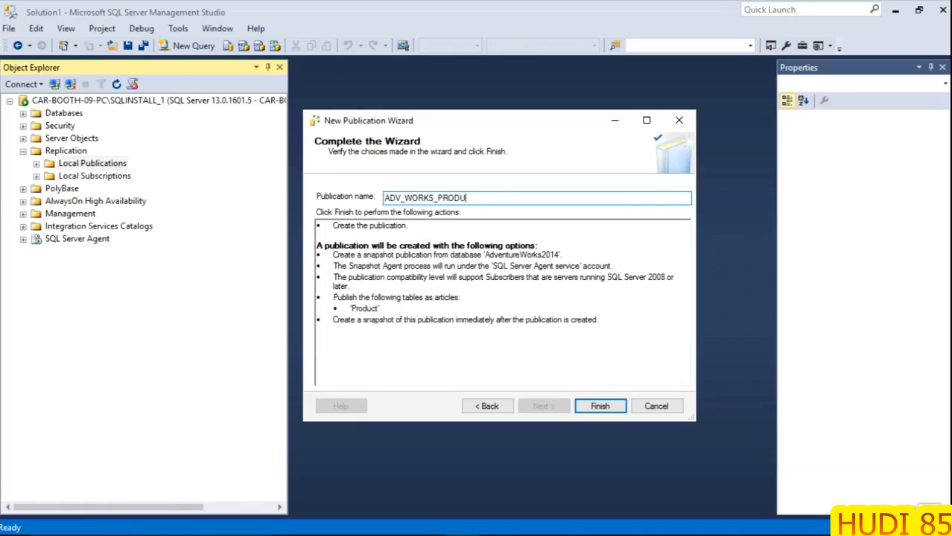
type("CTS")
left_click(605, 408)
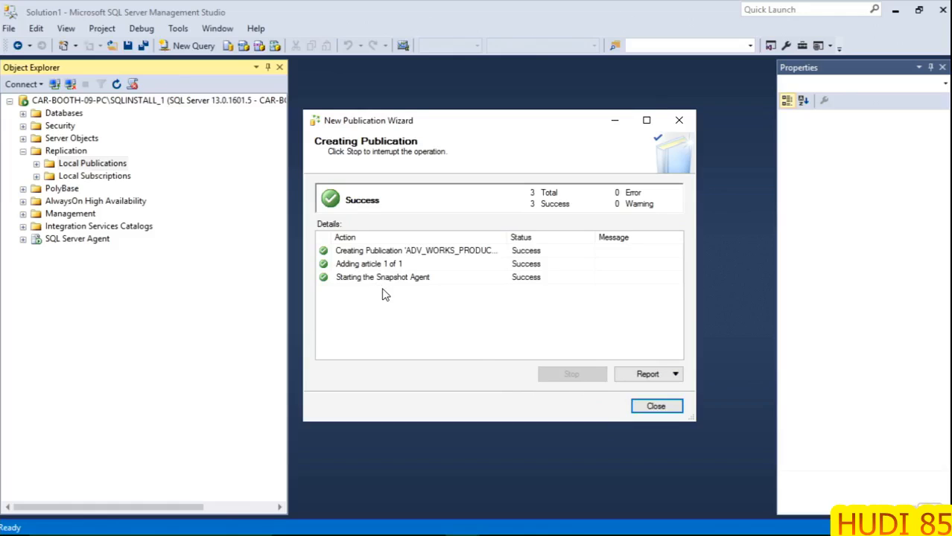
left_click(653, 408)
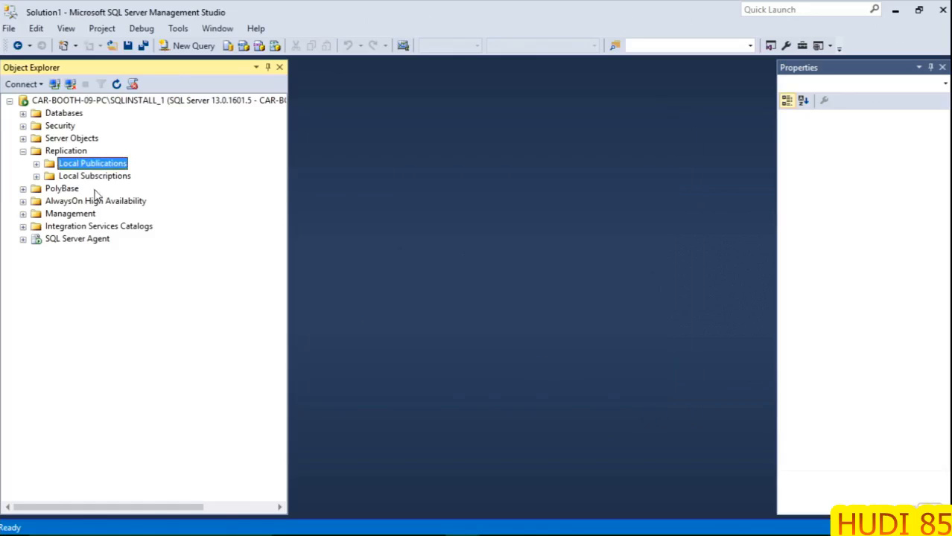
left_click(37, 163)
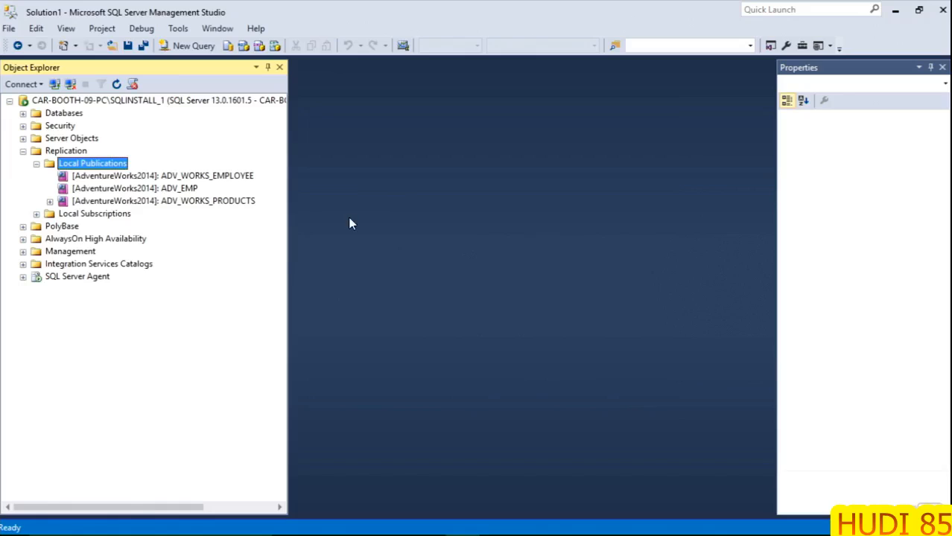
left_click(224, 201)
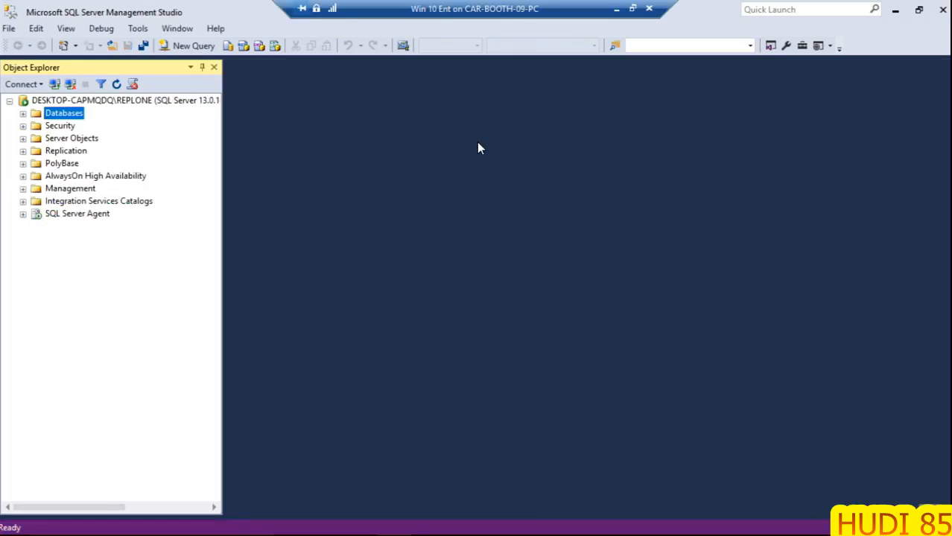
On the DESKTOP-CAPMQDQ\REPLONE server, start a new local subscription and proceed to choosing its publication.
left_click(23, 151)
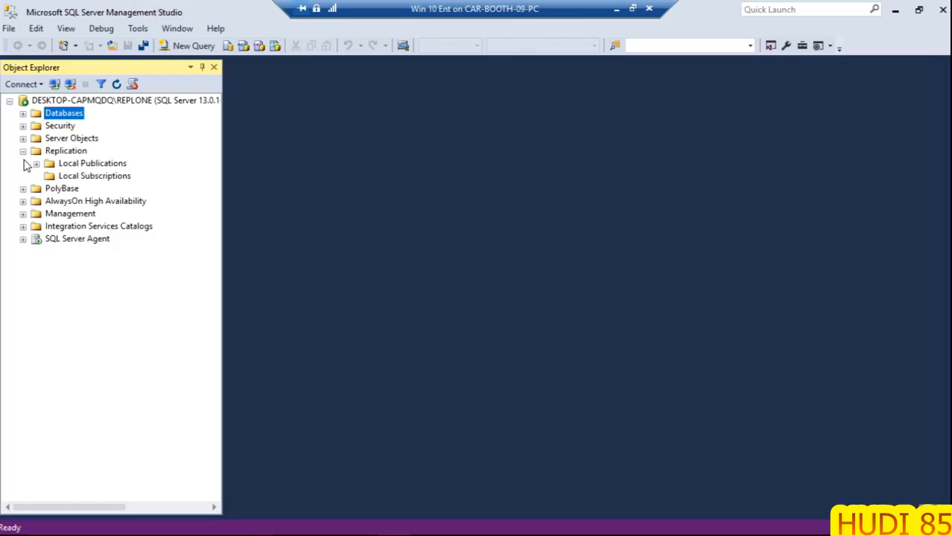
left_click(108, 180)
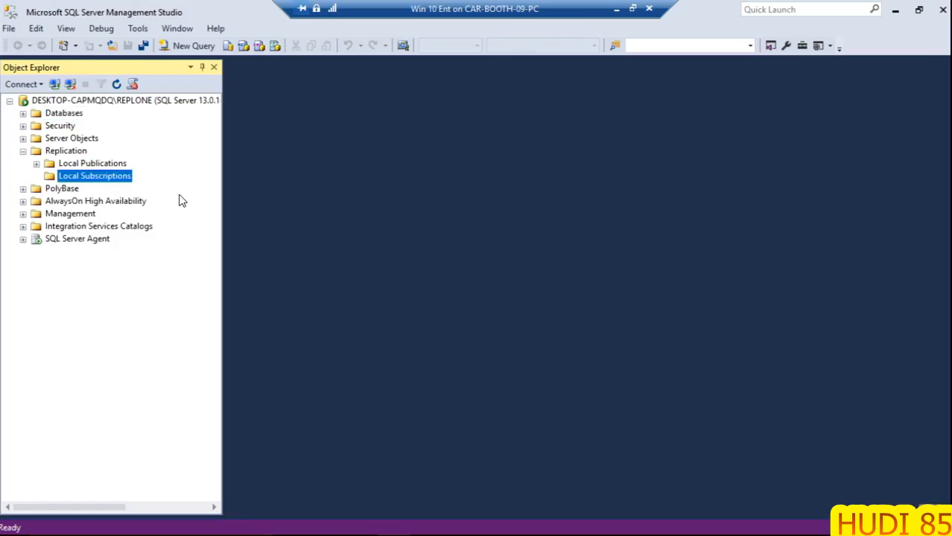
right_click(103, 177)
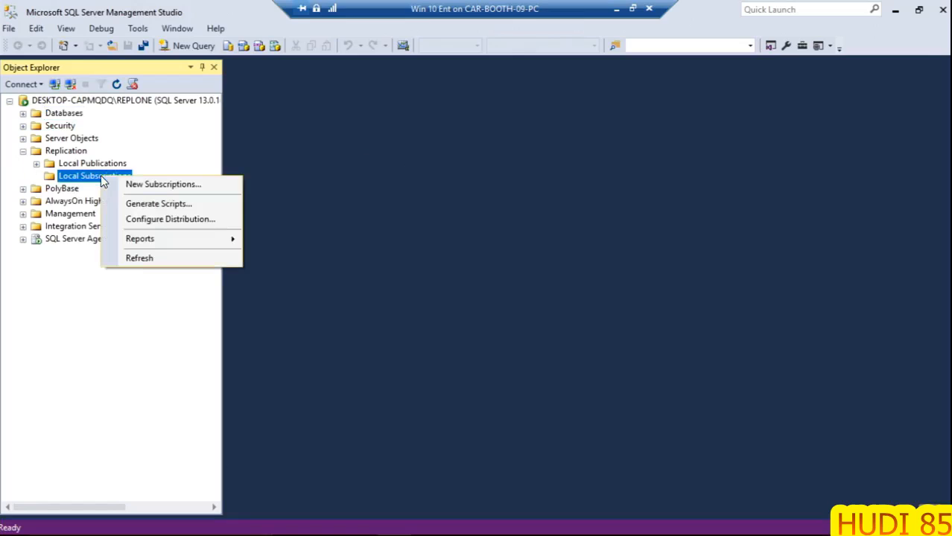
left_click(155, 184)
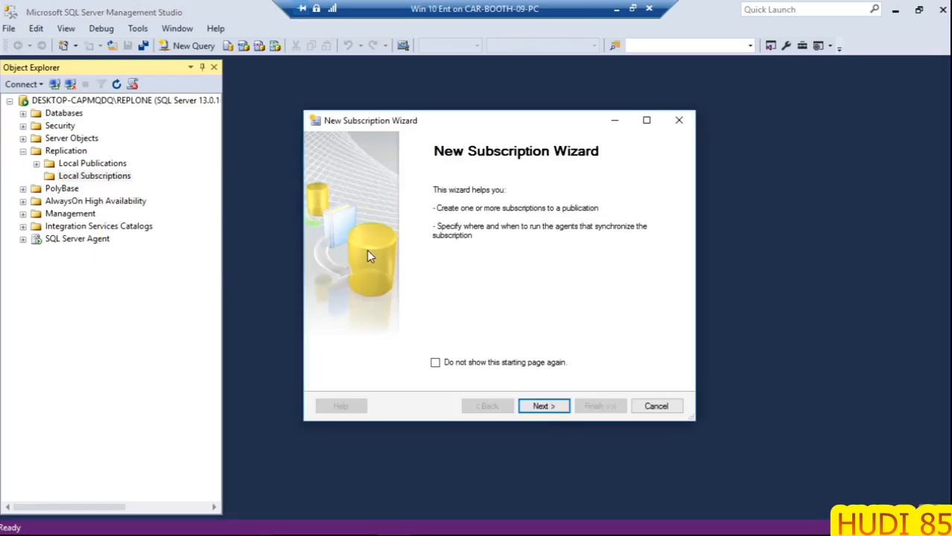
left_click(547, 408)
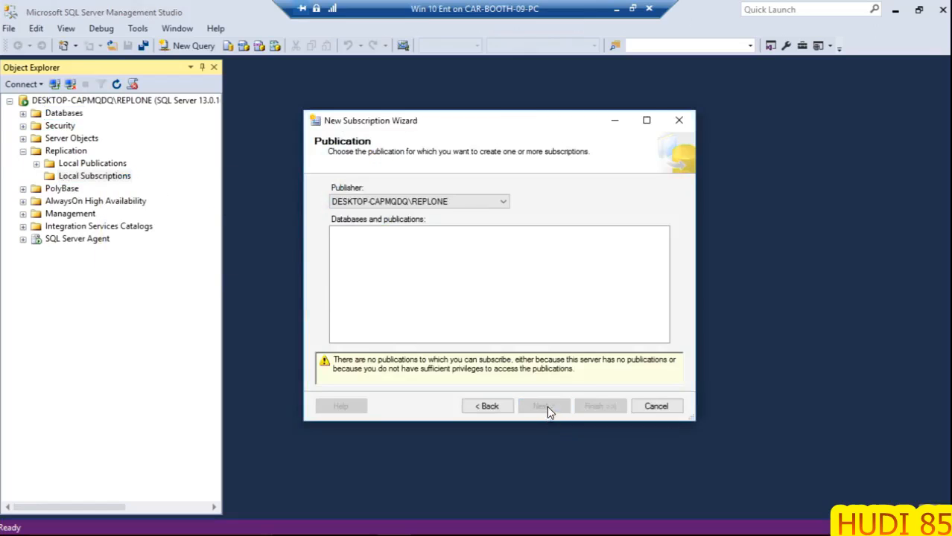
Connect to the SQL Server publisher CAR-BOOTH-09-PC\SQLINSTALL_1 from the network servers and choose its ADV_WORKS_PRODUCTS publication.
left_click(503, 204)
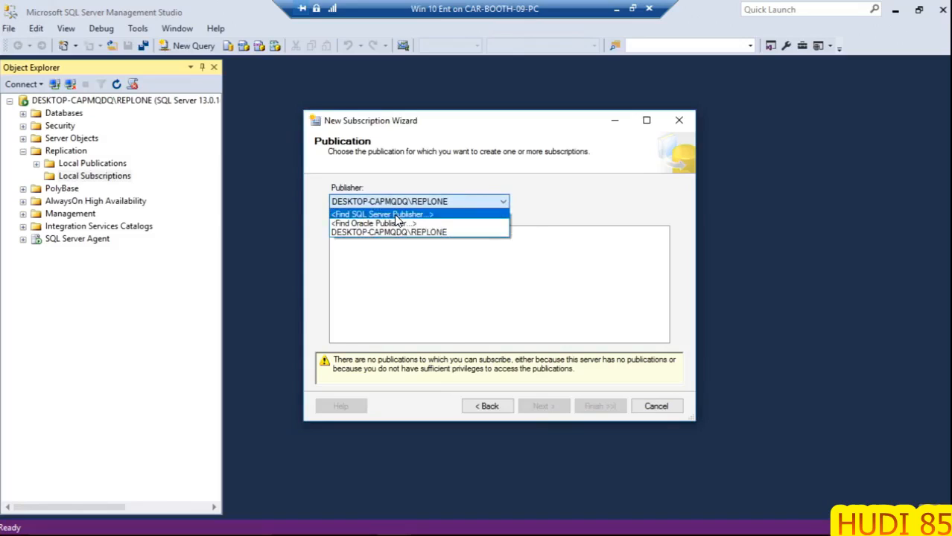
left_click(397, 216)
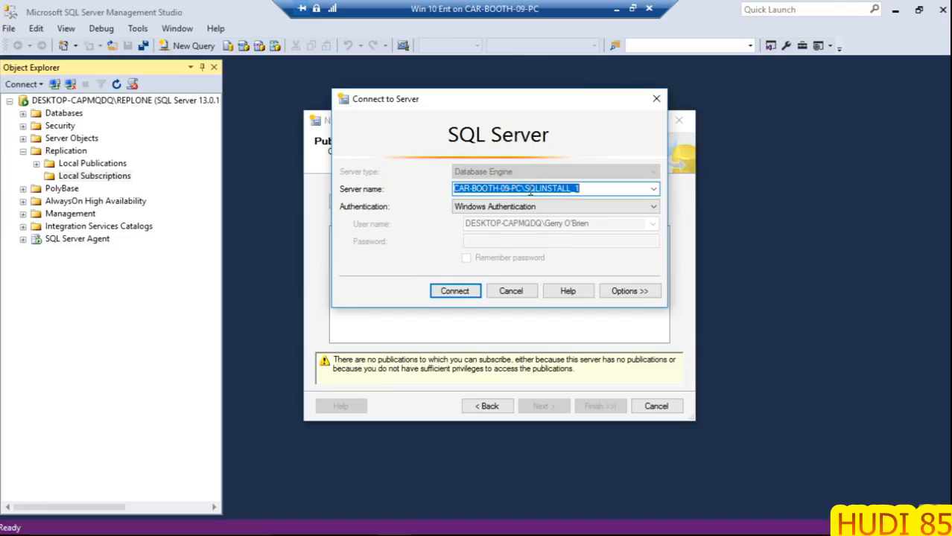
left_click(653, 189)
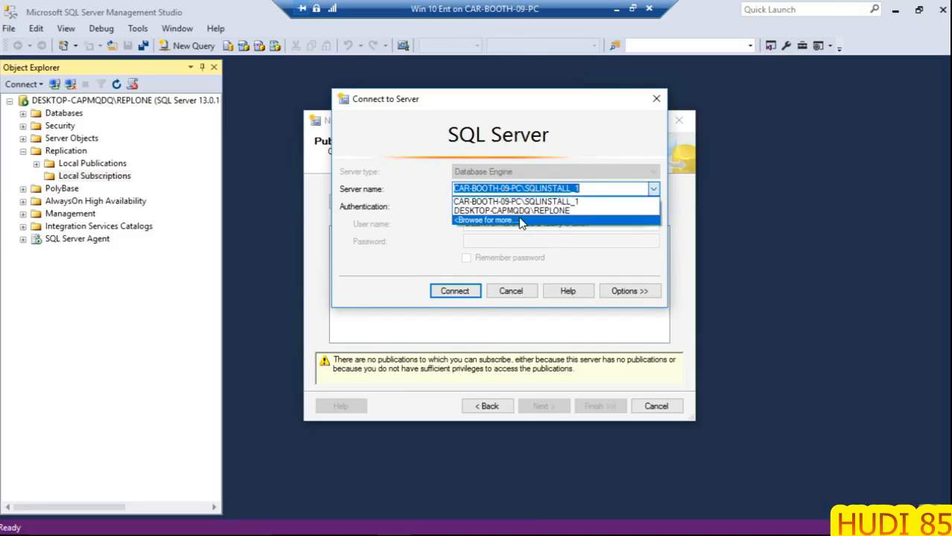
left_click(520, 221)
left_click(464, 98)
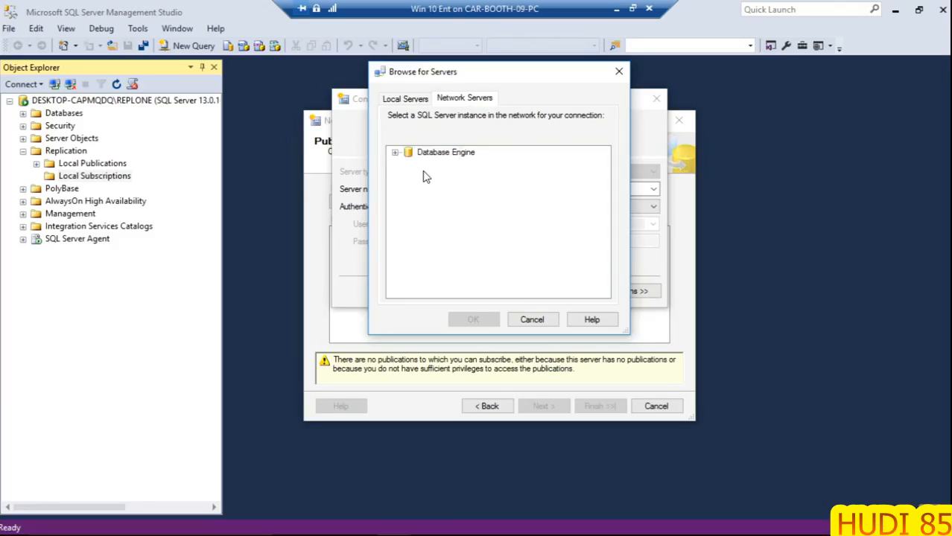
left_click(394, 153)
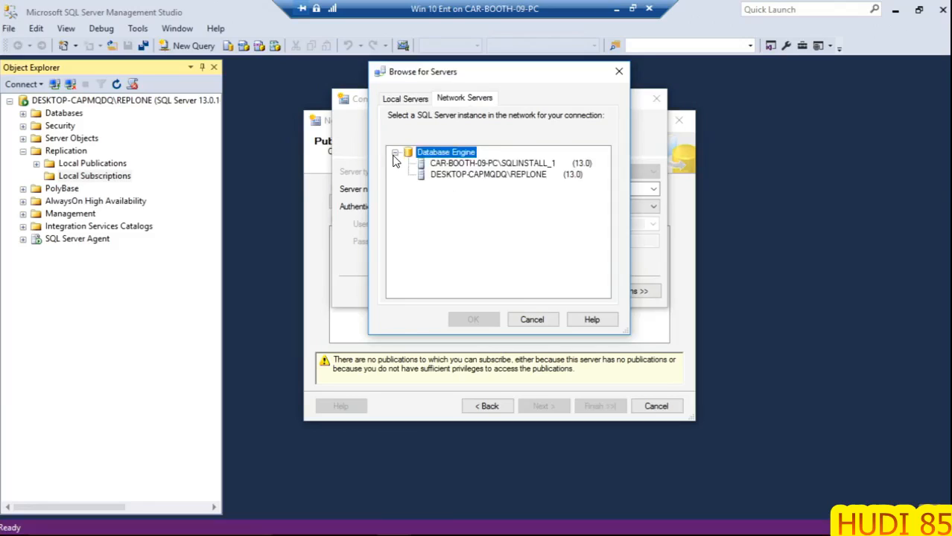
left_click(480, 165)
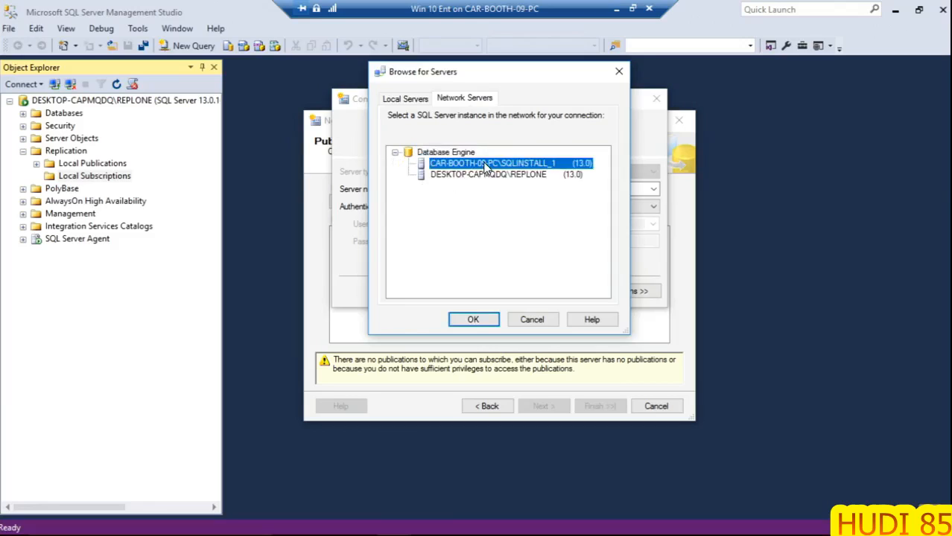
left_click(475, 319)
left_click(463, 291)
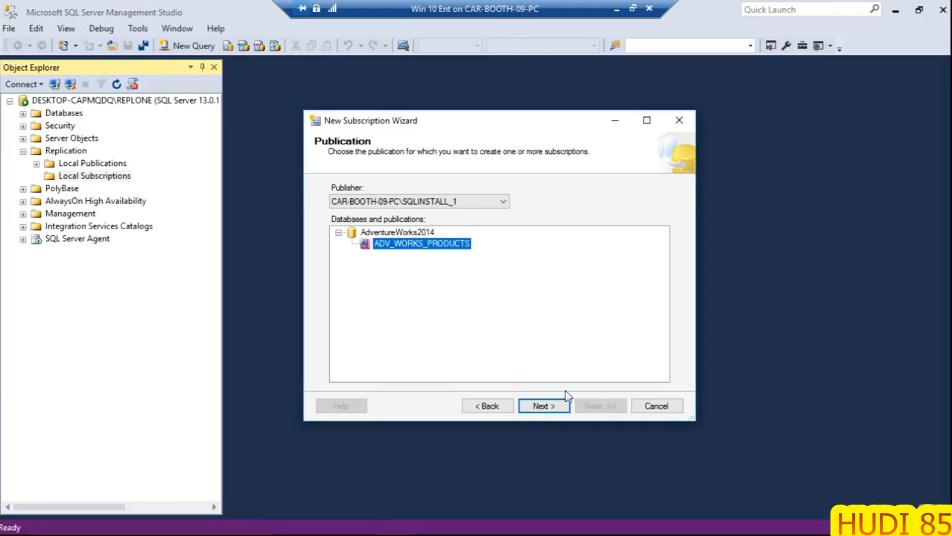
left_click(544, 408)
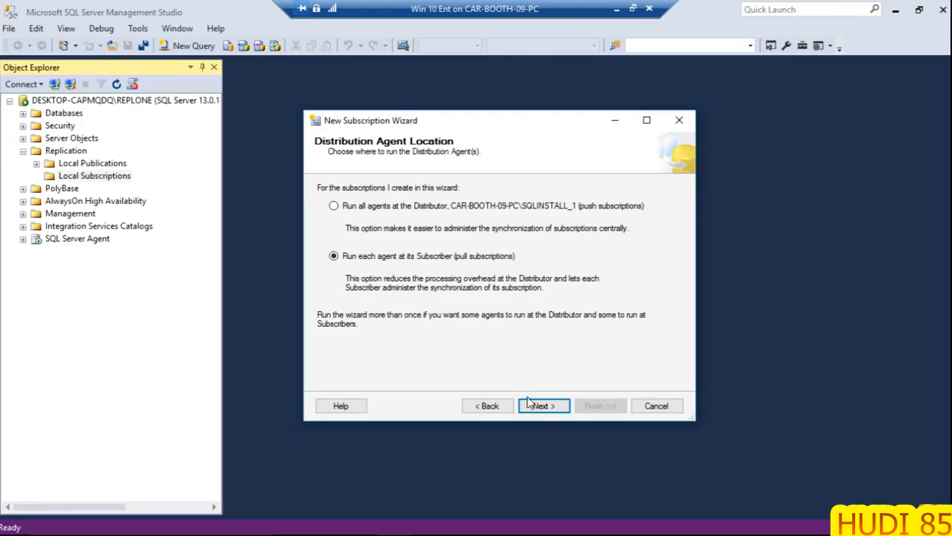
Keep the agent running at its Subscriber as a pull subscription and create a new subscription database named ADV_WORKS_PRODUCTS.
left_click(545, 411)
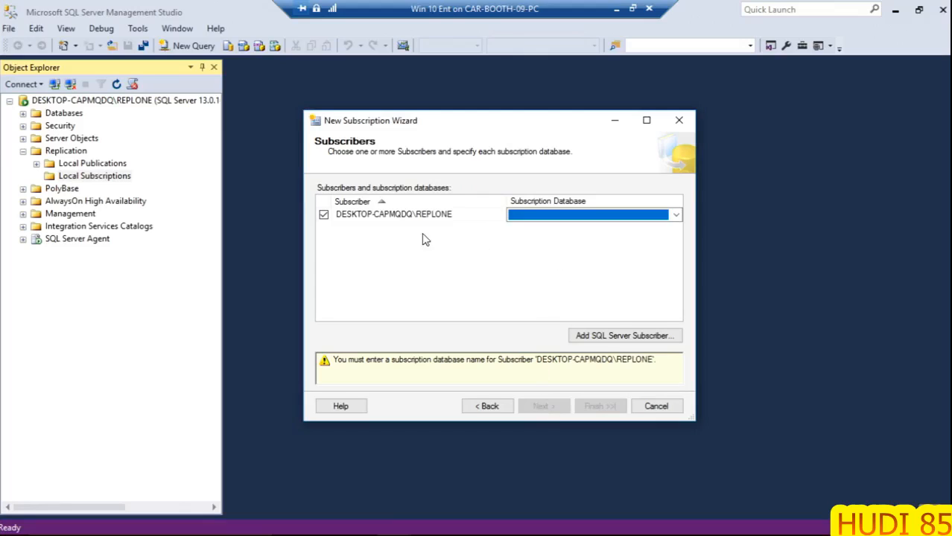
left_click(675, 216)
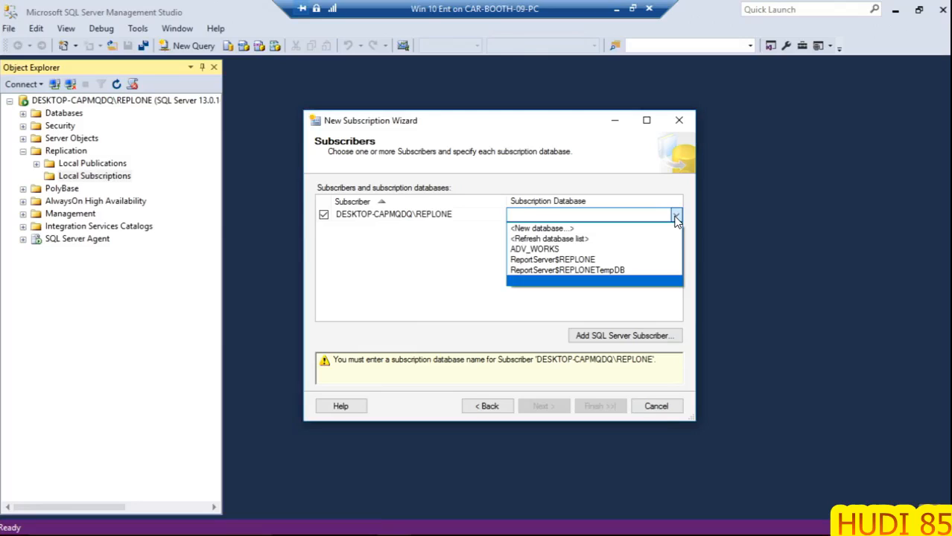
left_click(541, 229)
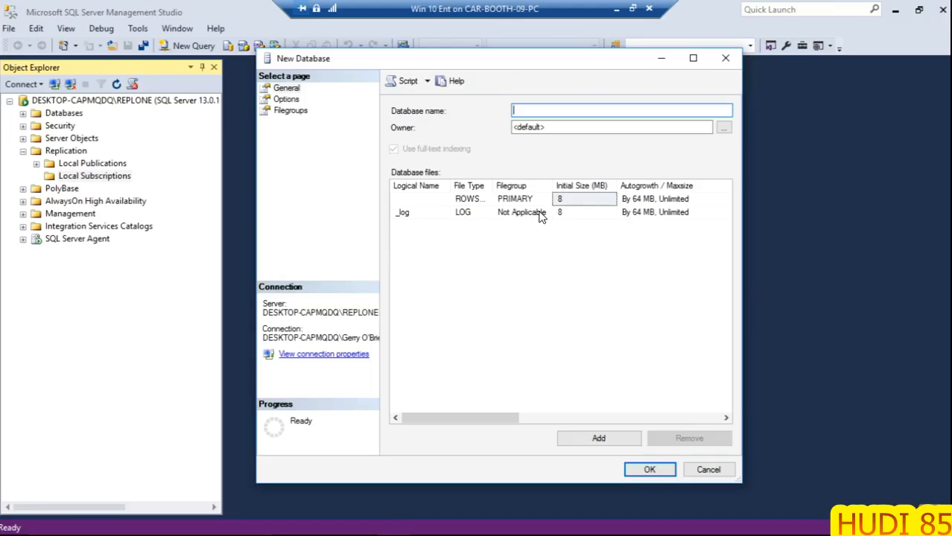
type("ADV_WORS")
key("BackSpace")
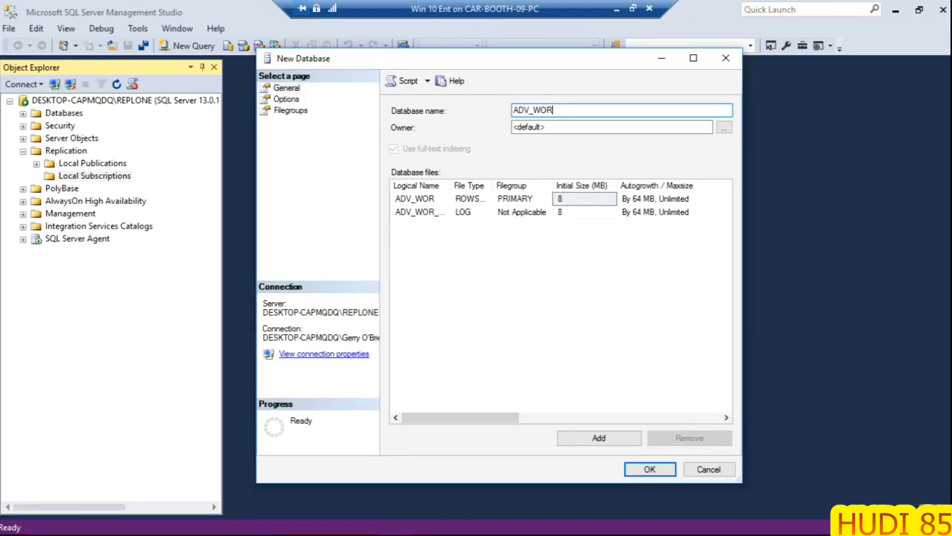
type("KS_PRODUCS")
key("BackSpace")
type("TS")
left_click(657, 469)
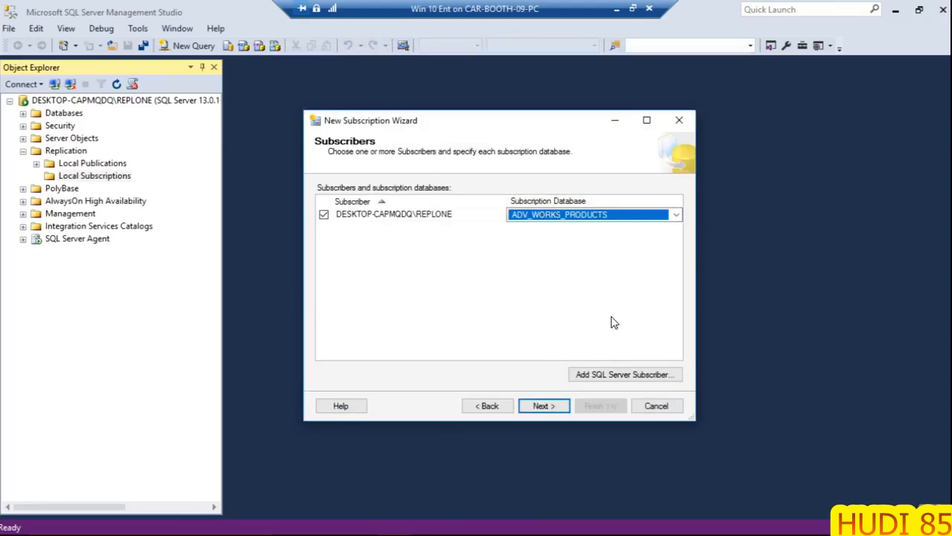
left_click(544, 408)
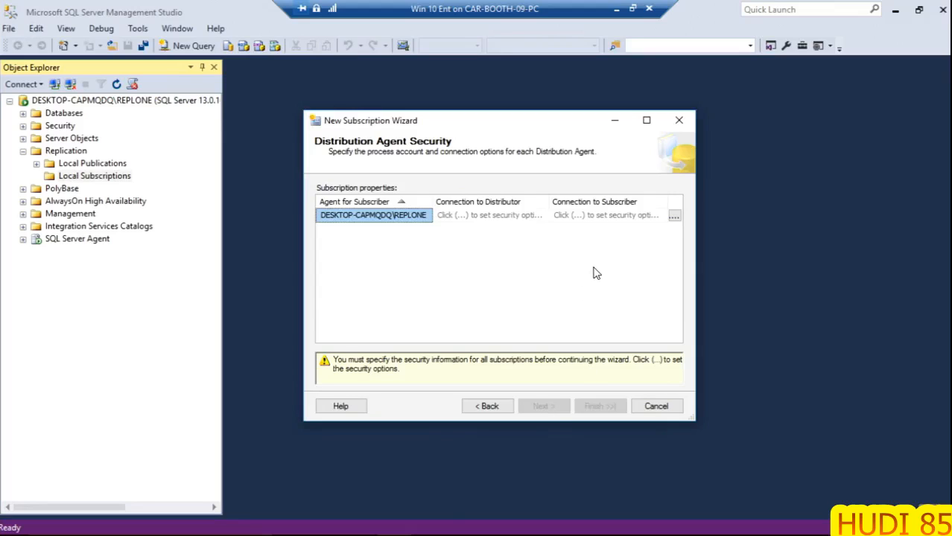
Run the Distribution Agent under the SQL Server Agent service account, impersonating the process account for the Distributor and Subscriber connections.
left_click(673, 216)
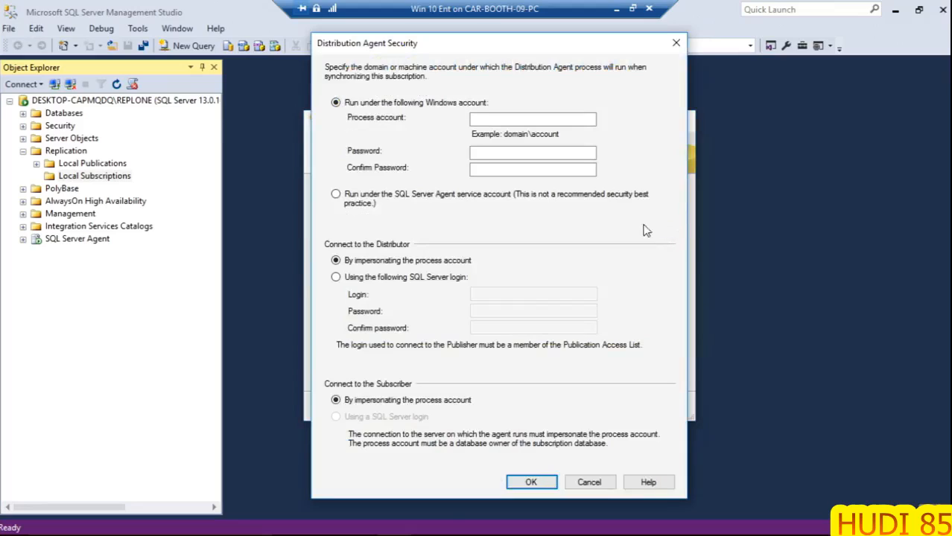
left_click(336, 194)
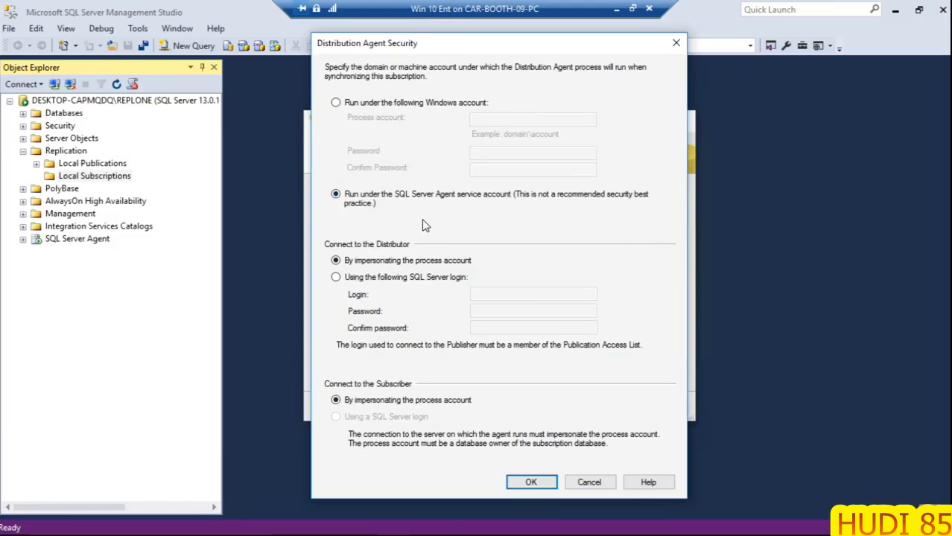
left_click(529, 484)
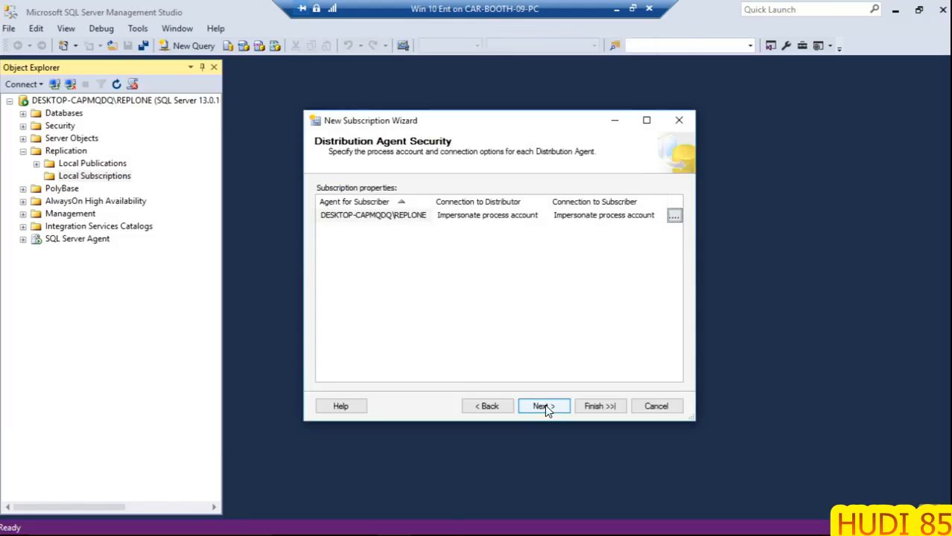
left_click(544, 407)
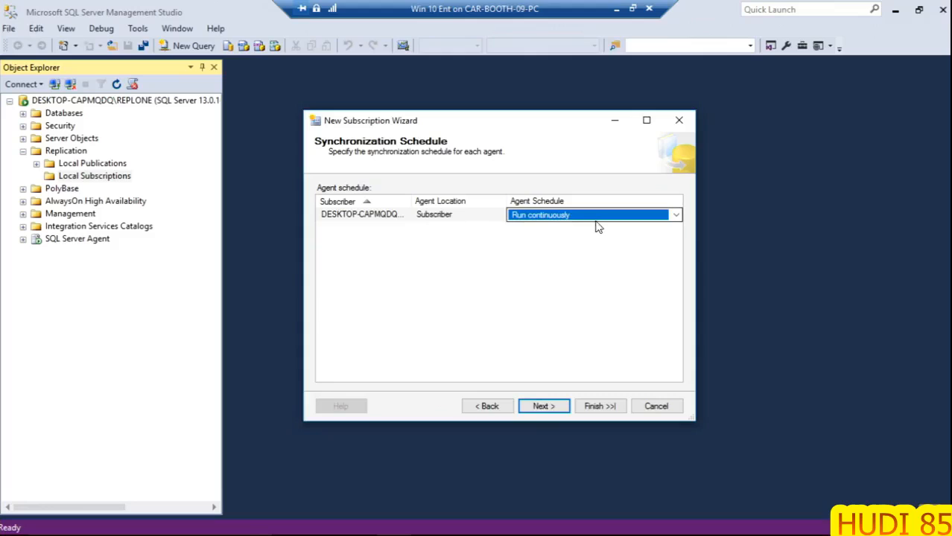
Set the subscription's synchronization schedule to Run continuously.
left_click(676, 215)
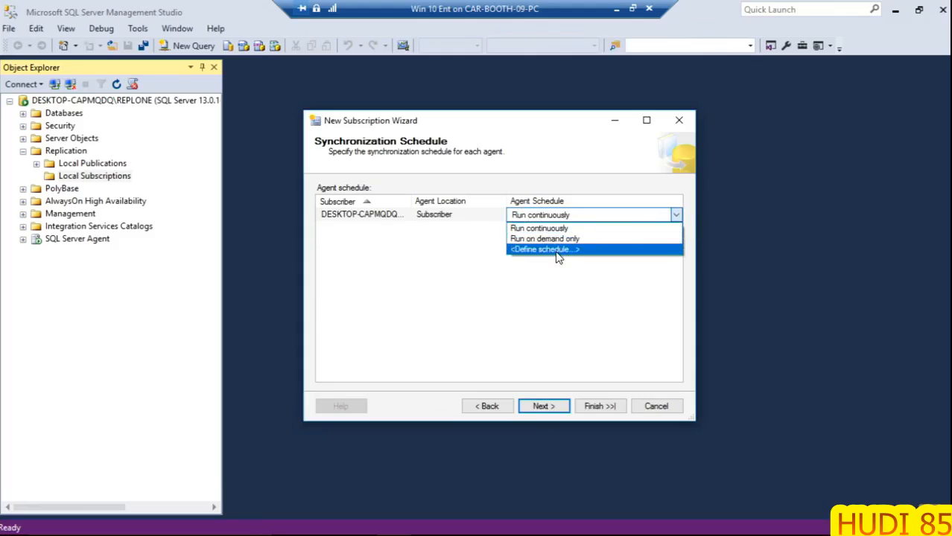
left_click(539, 228)
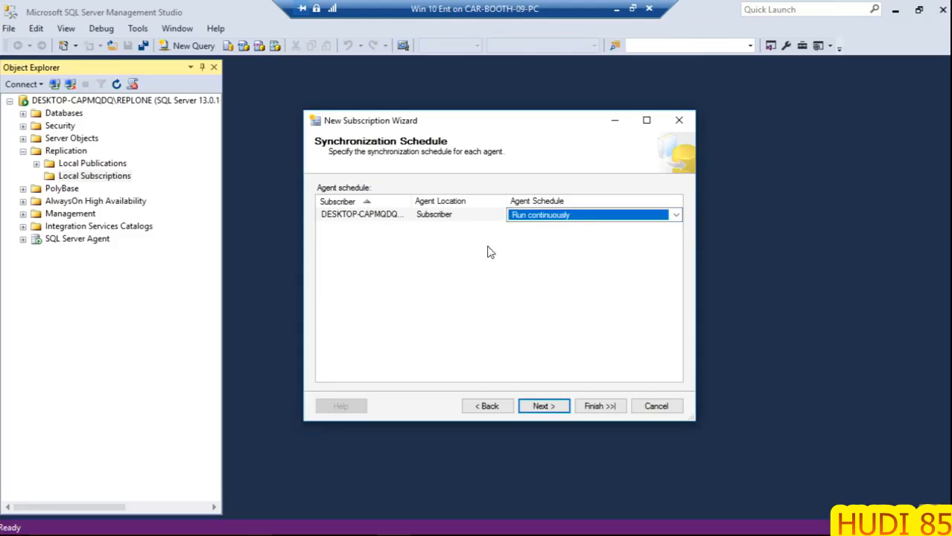
left_click(551, 408)
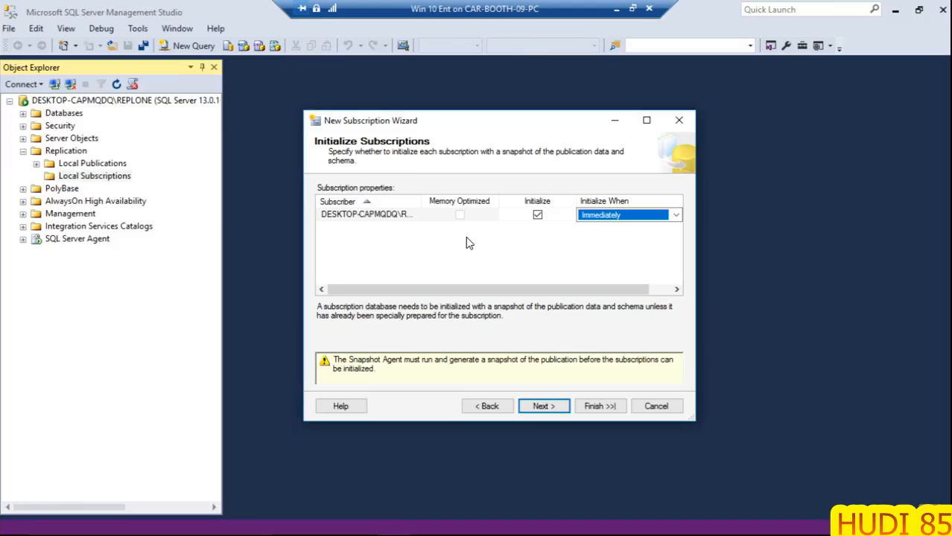
Have the subscription initialized with a snapshot immediately and proceed to the wizard's final actions.
left_click(676, 216)
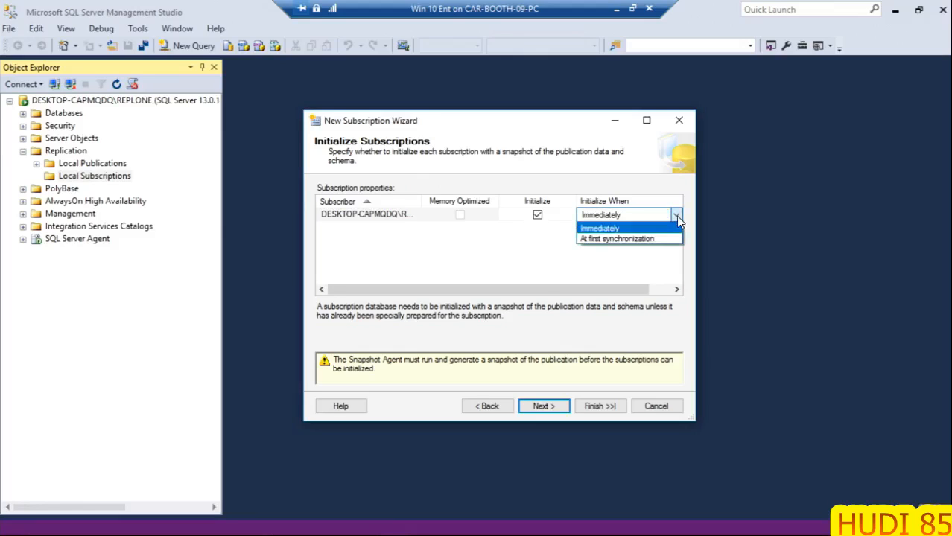
left_click(603, 228)
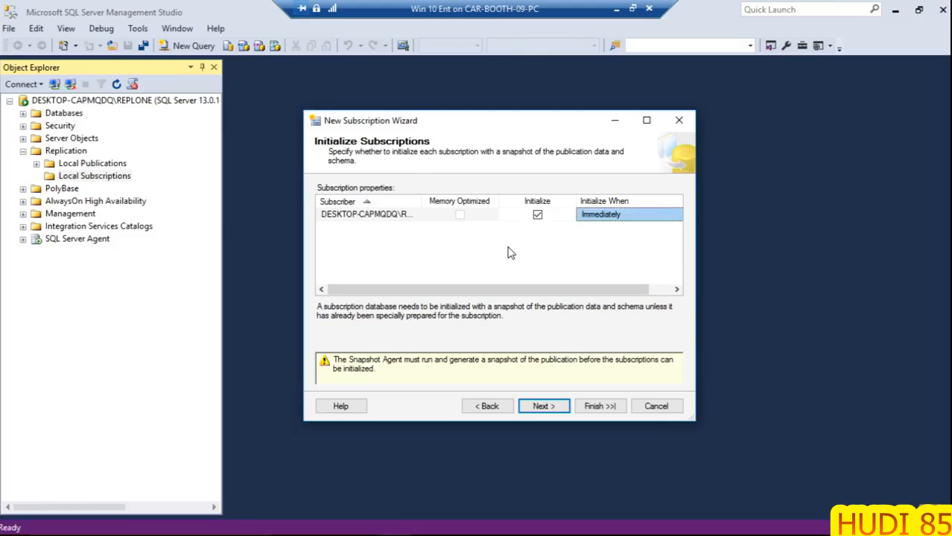
left_click(546, 410)
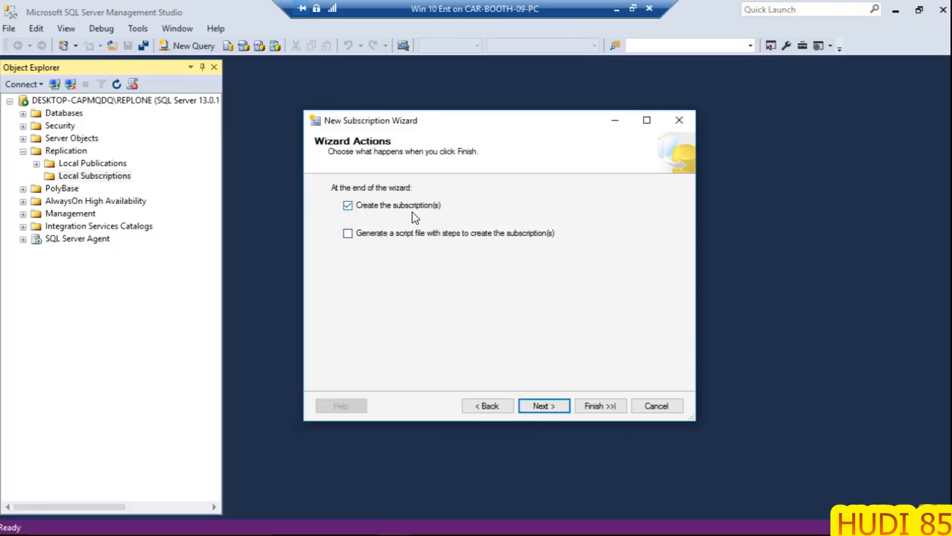
Create the subscription to the ADV_WORKS_PRODUCTS publication, and locate it and the ADV_WORKS_PRODUCTS database on the subscriber server.
left_click(551, 410)
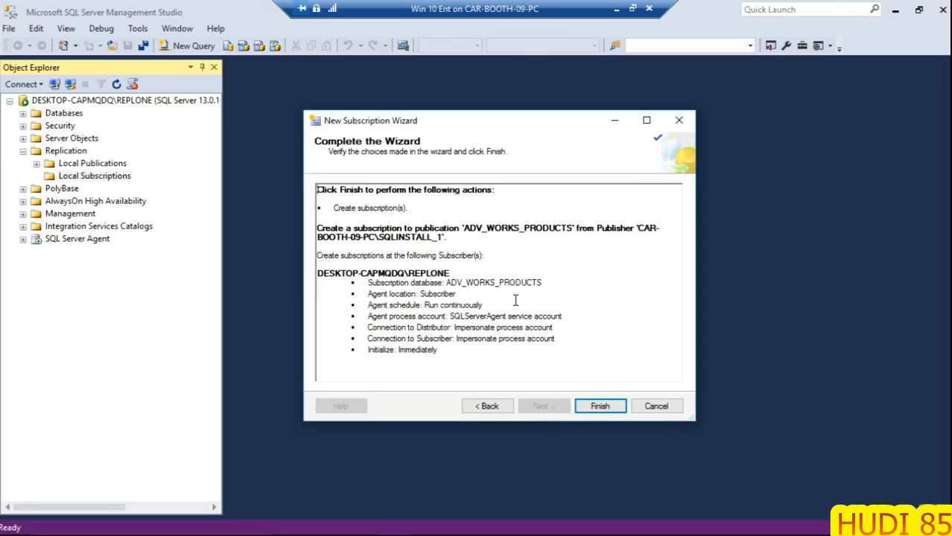
left_click(597, 405)
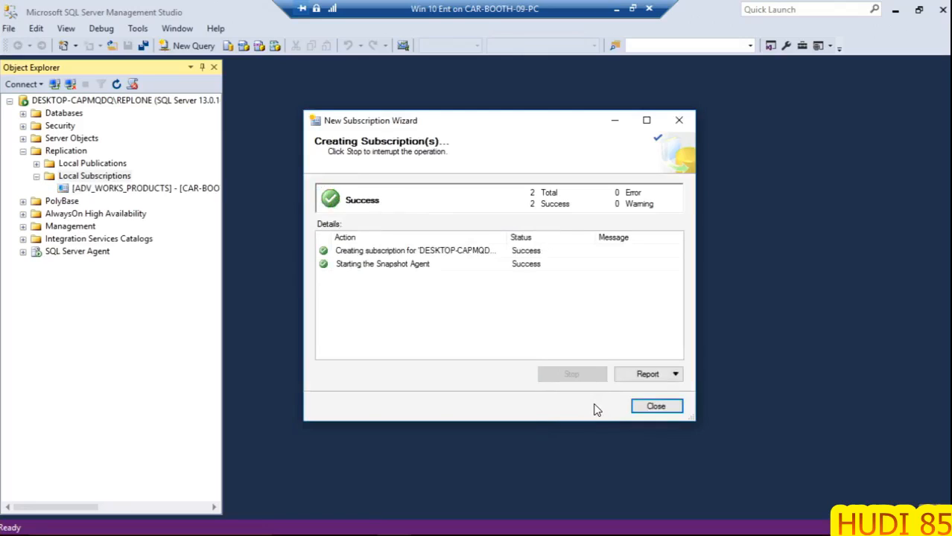
left_click(654, 407)
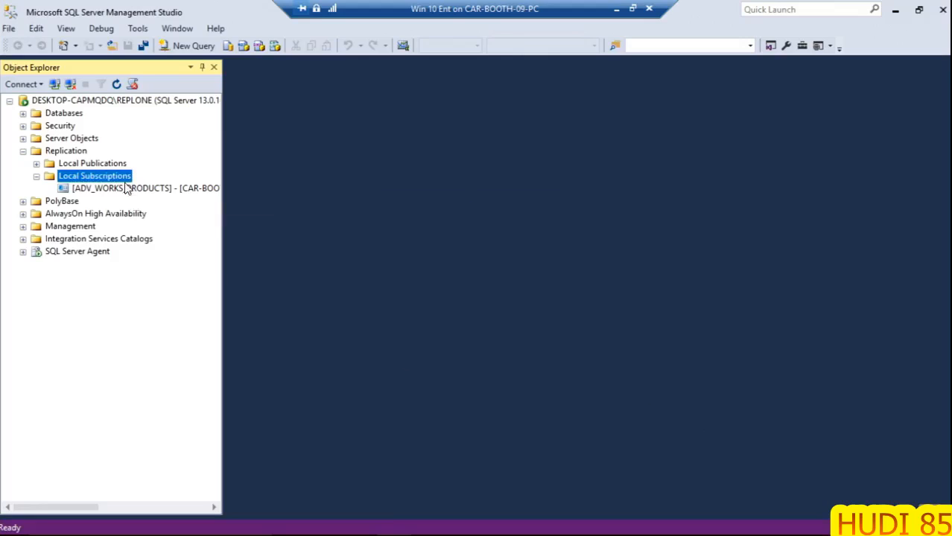
left_click(125, 191)
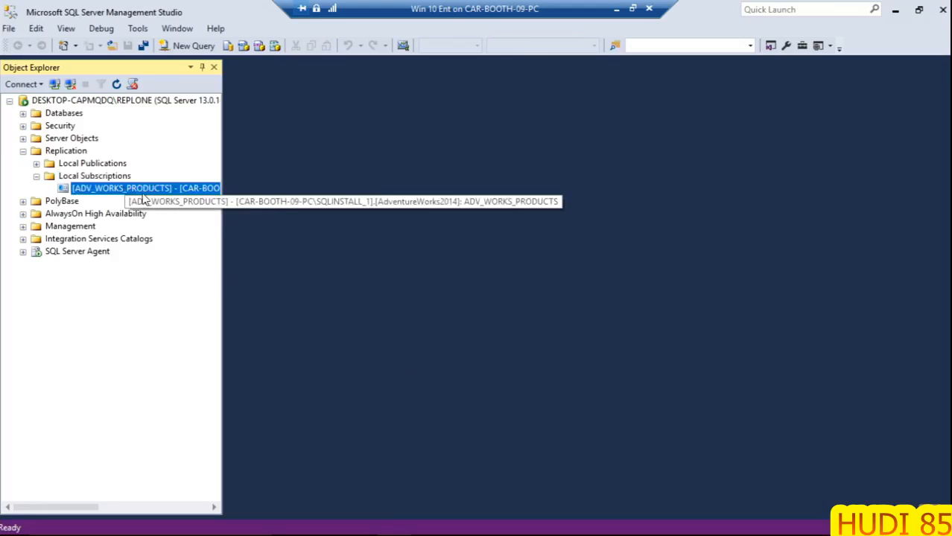
left_click(23, 114)
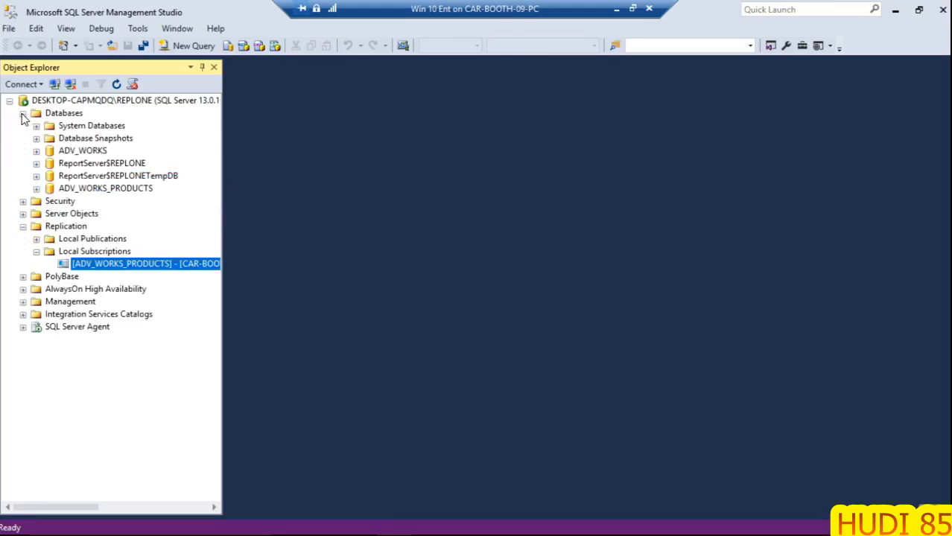
left_click(97, 191)
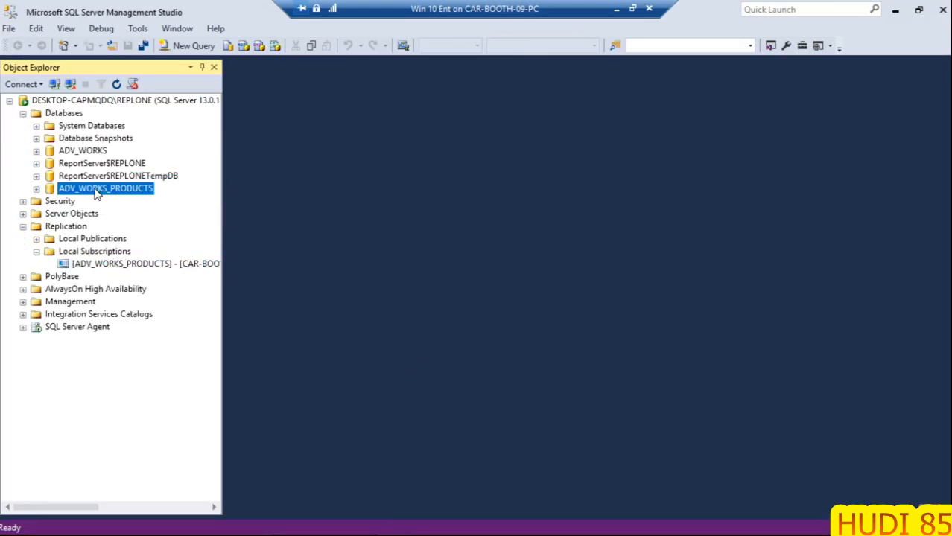
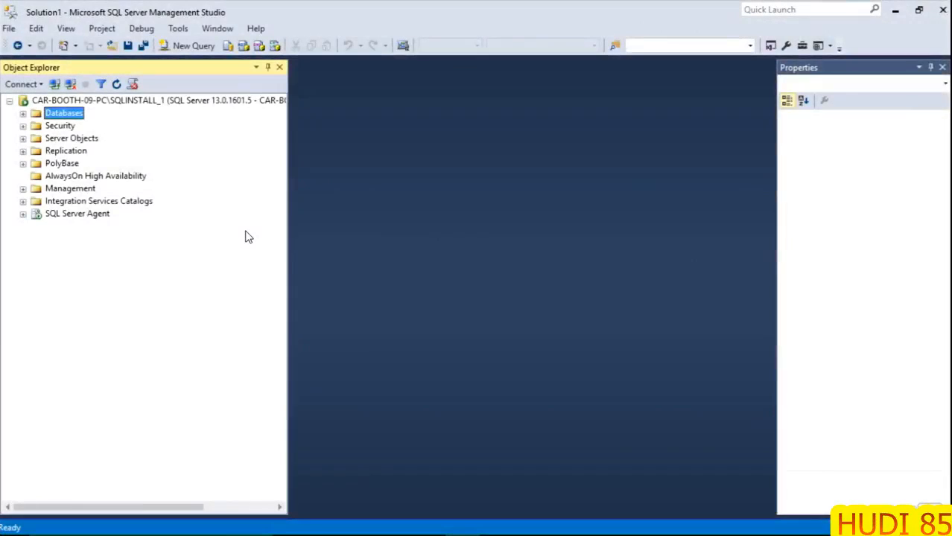
Enable AdventureWorks2014 on CAR-BOOTH-09-PC\SQLINSTALL_1 as a primary database in a log shipping configuration.
left_click(23, 113)
left_click(57, 190)
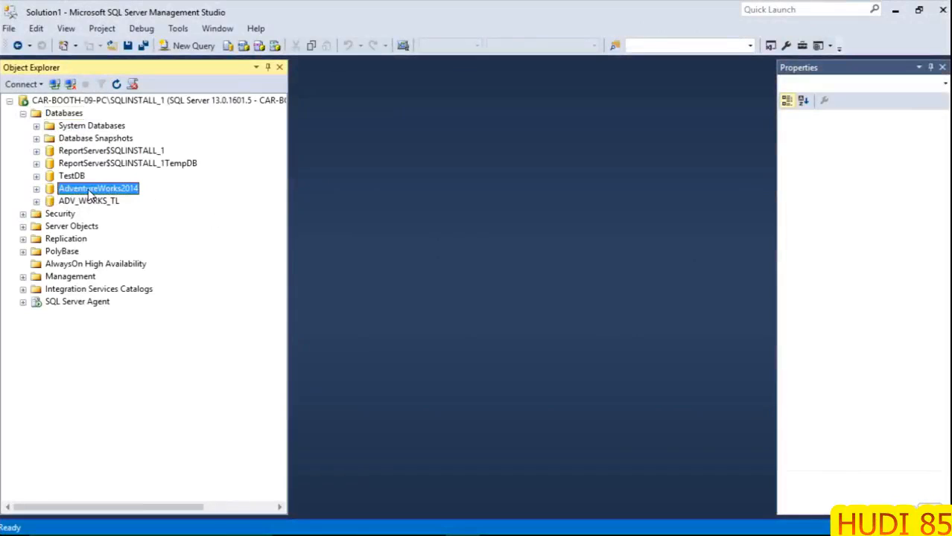
right_click(90, 194)
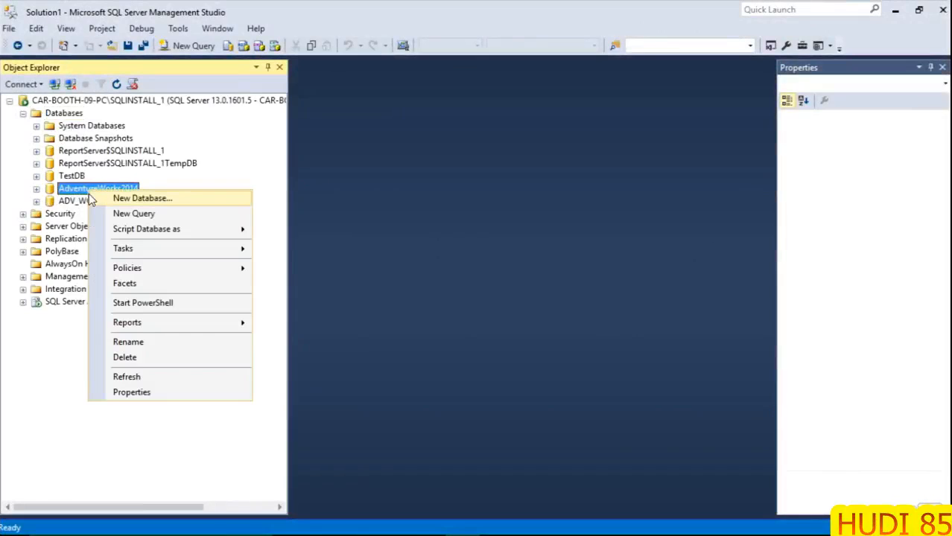
left_click(132, 392)
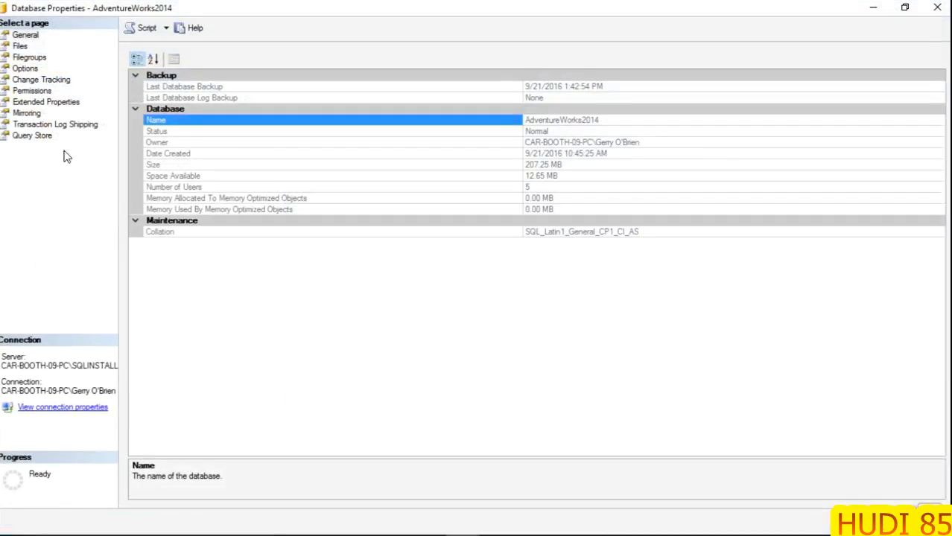
left_click(63, 127)
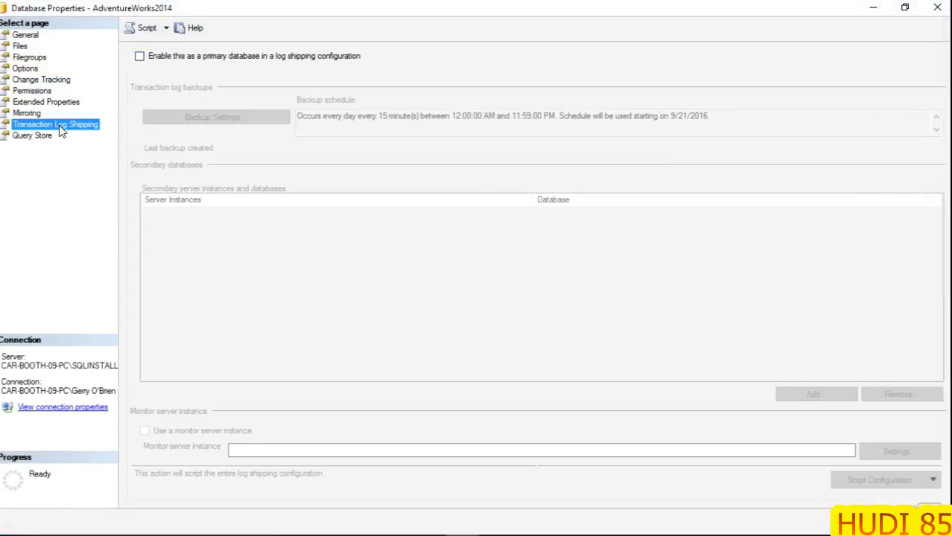
left_click(139, 56)
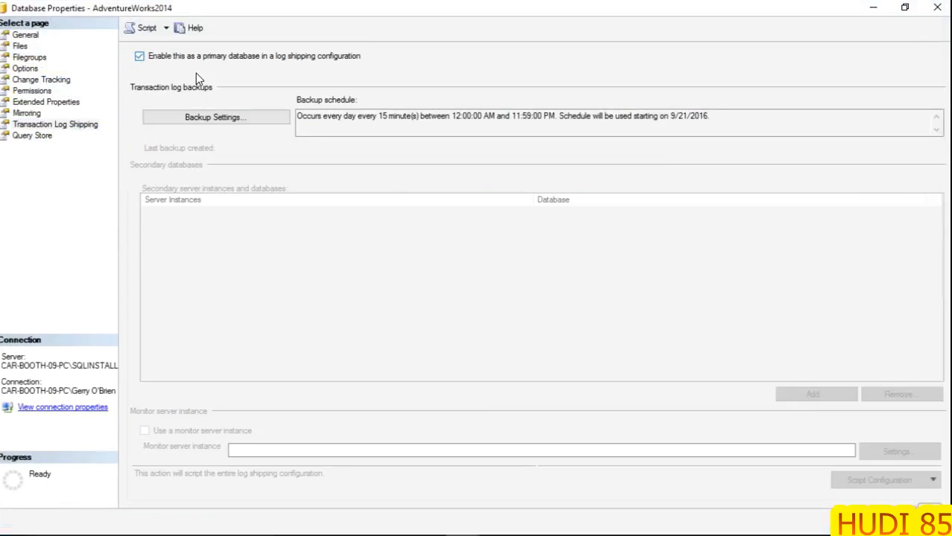
Set the transaction log backup's network folder path to \\Car-booth-09-pc\db_backup2.
left_click(227, 121)
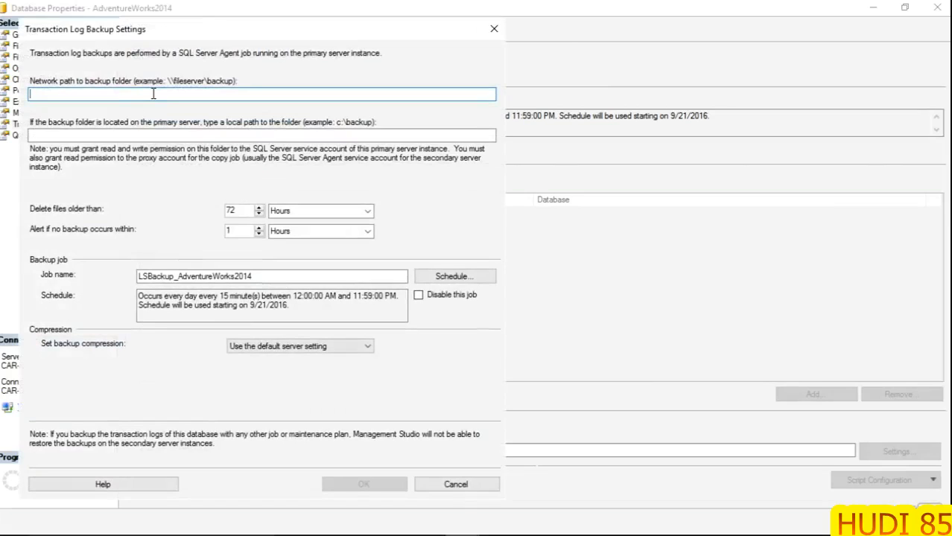
type("\\\\Car-booth-09-pc\\db_backup2")
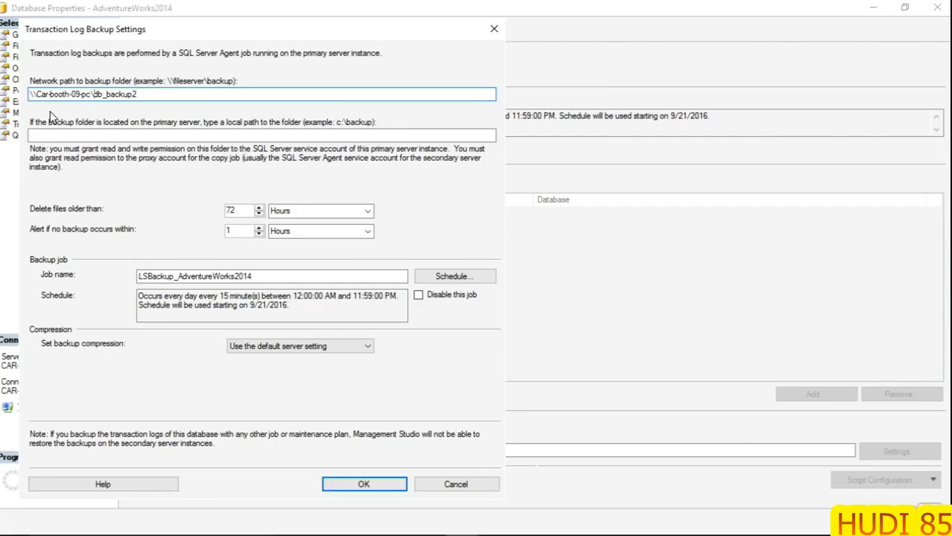
left_click(59, 137)
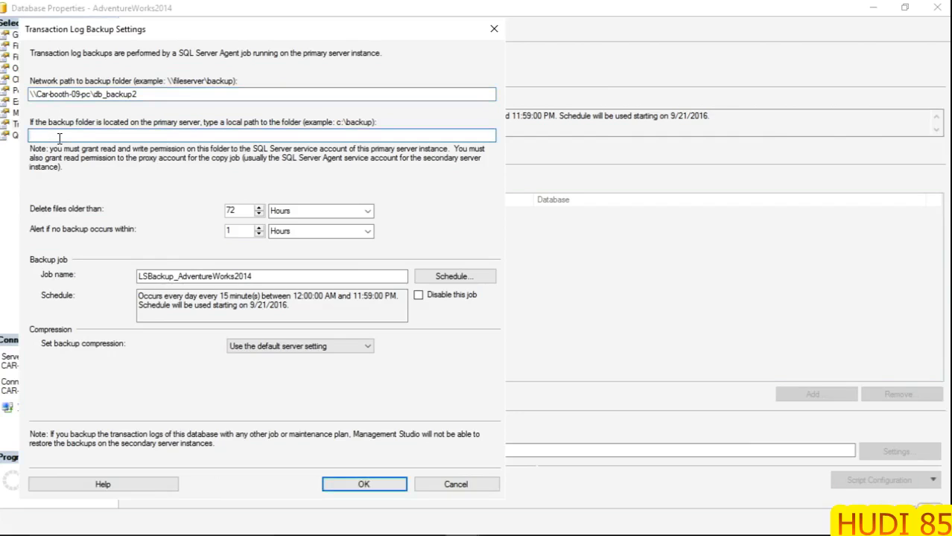
type("C:\\DB_BACKUO")
key("BackSpace")
key("BackSpace")
key("BackSpace")
key("BackSpace")
key("BackSpace")
key("BackSpace")
key("BackSpace")
key("BackSpace")
key("BackSpace")
key("BackSpace")
Review the backup job's schedule without changing it and accept the transaction log backup settings.
left_click(447, 278)
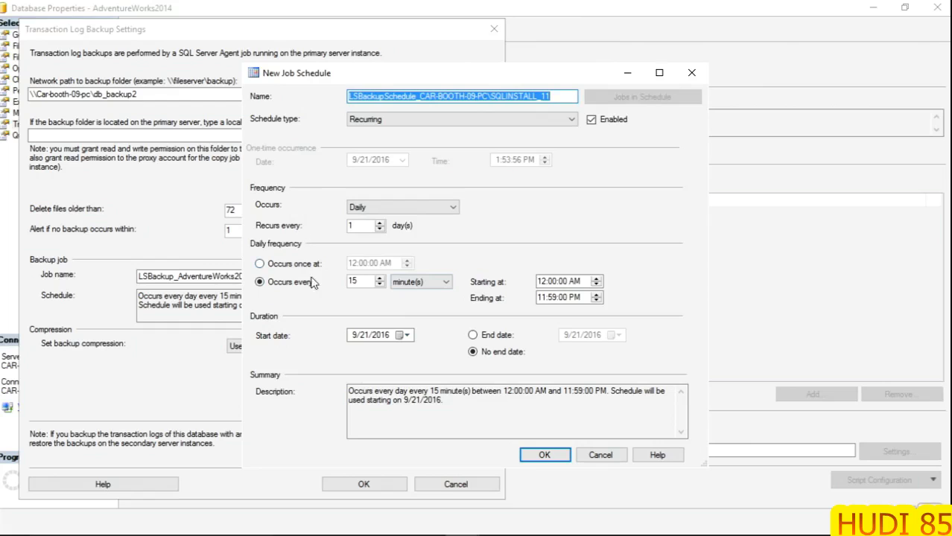
left_click(604, 455)
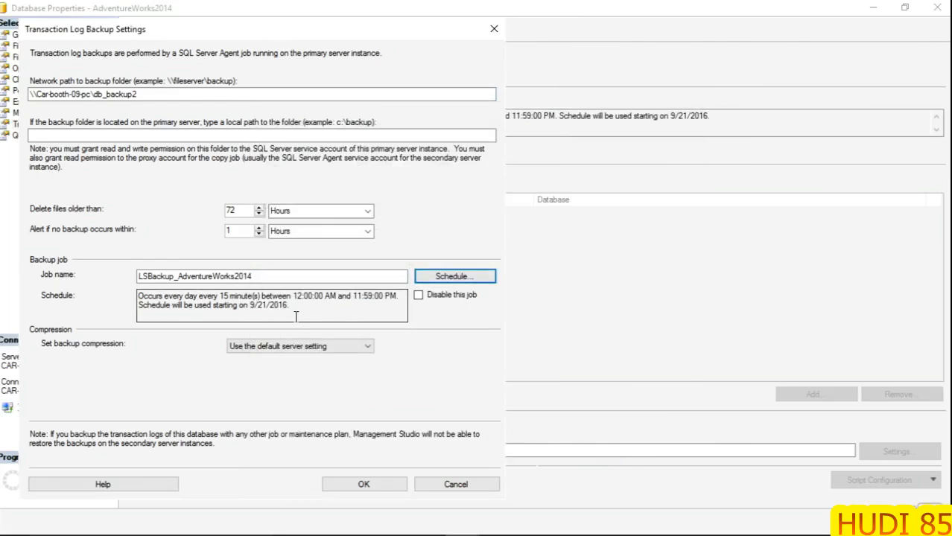
left_click_drag(295, 313, 137, 302)
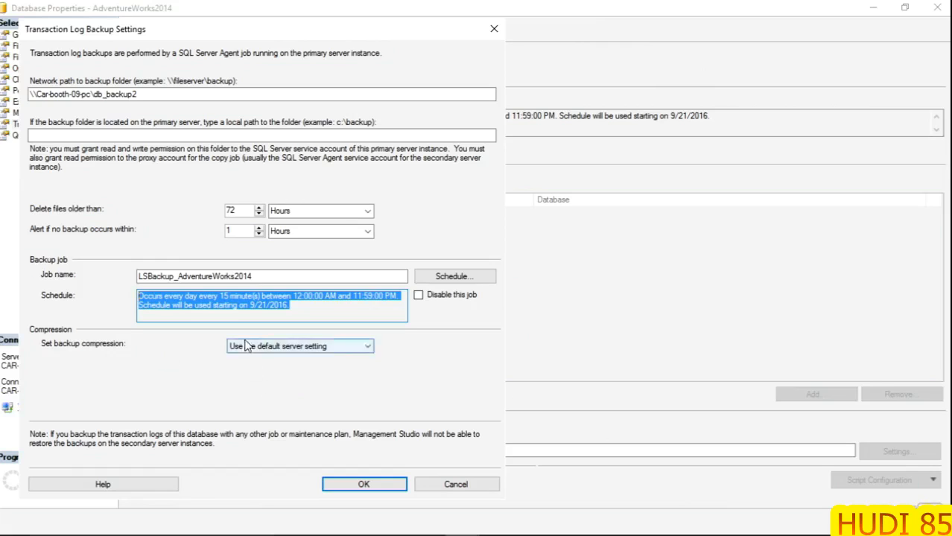
left_click(364, 485)
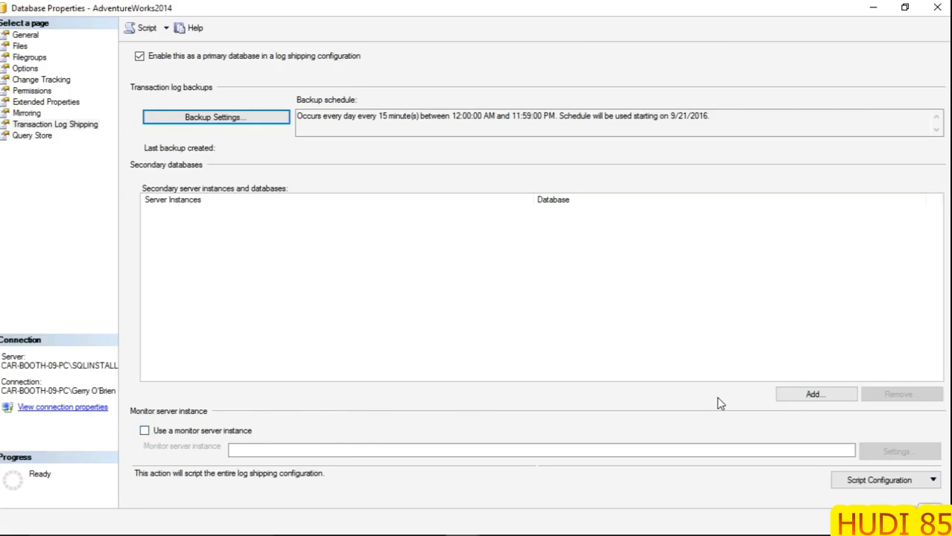
Add a secondary database on the CAR-BOOTH-09-PC\SQLINSTALL_1 instance and choose ADV_WORKS_TL for it.
left_click(812, 395)
left_click(492, 74)
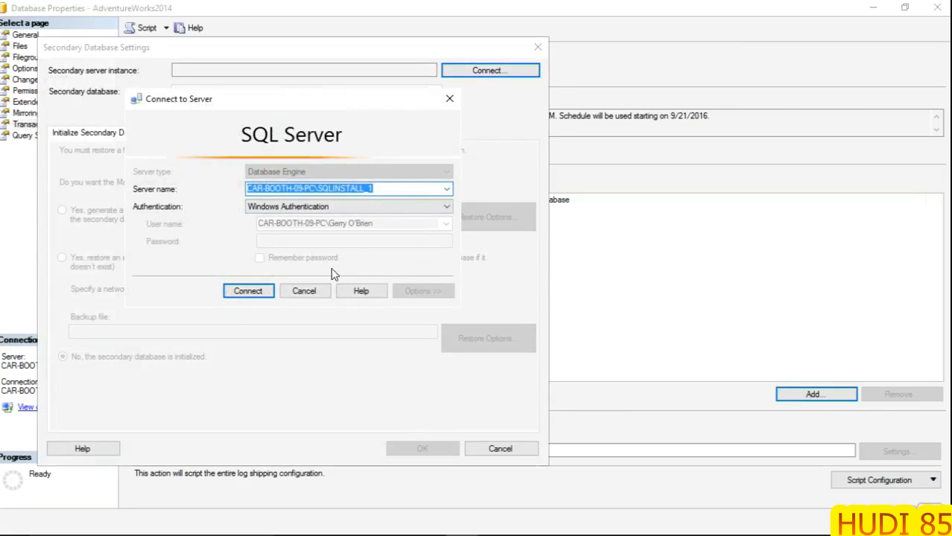
left_click(248, 292)
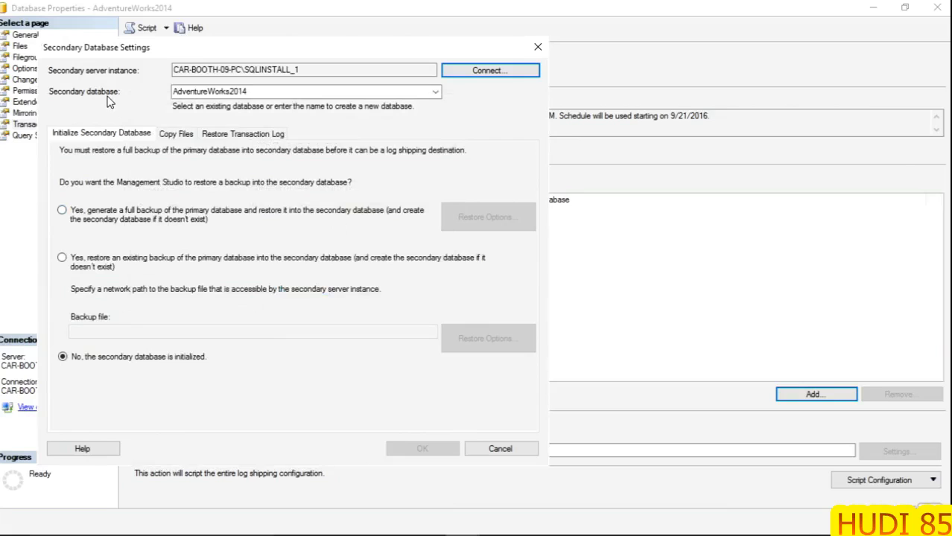
left_click(435, 92)
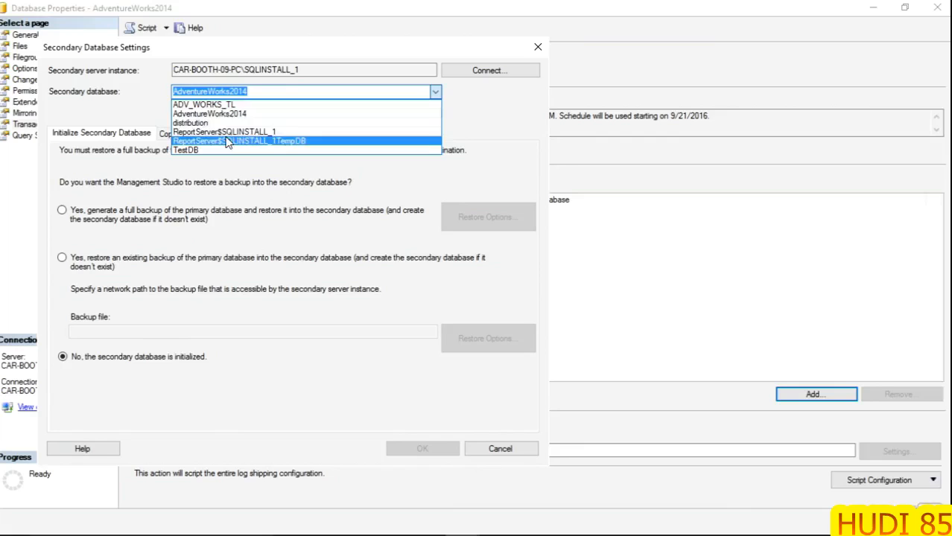
left_click(220, 105)
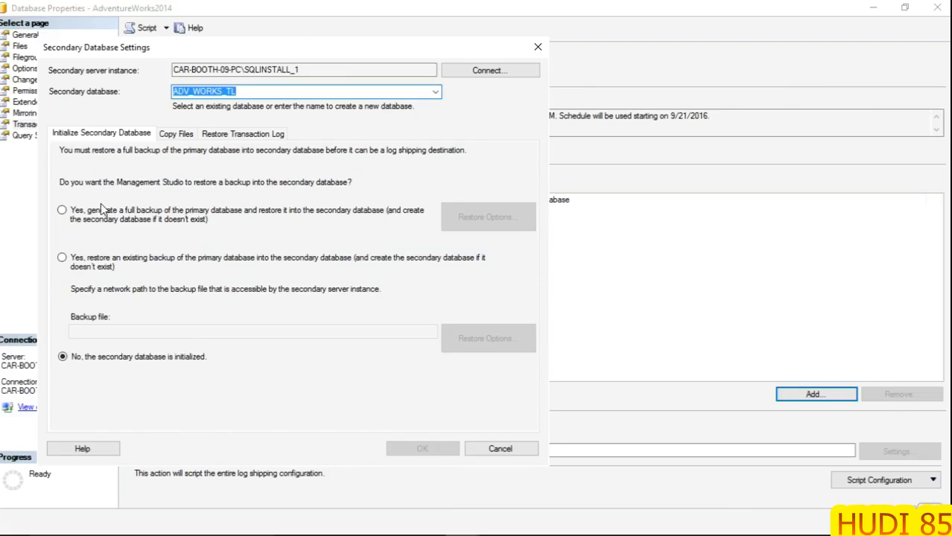
Go through the secondary database's backup restore choices and return to the option that it is already initialized.
left_click(63, 211)
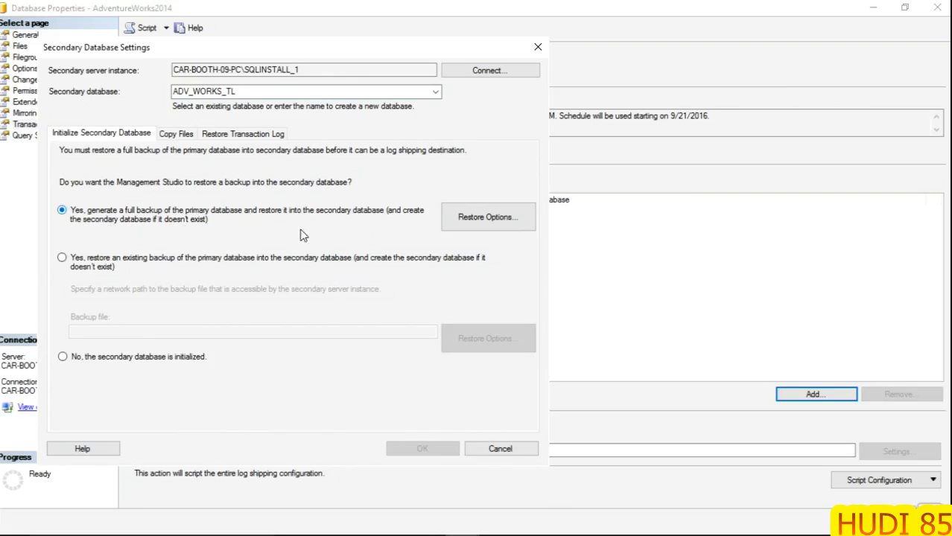
left_click(504, 227)
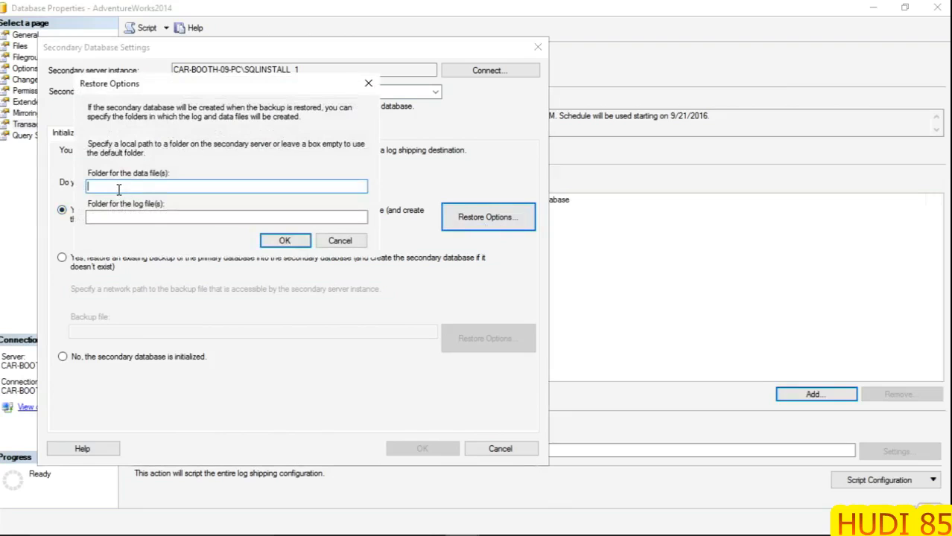
left_click(341, 242)
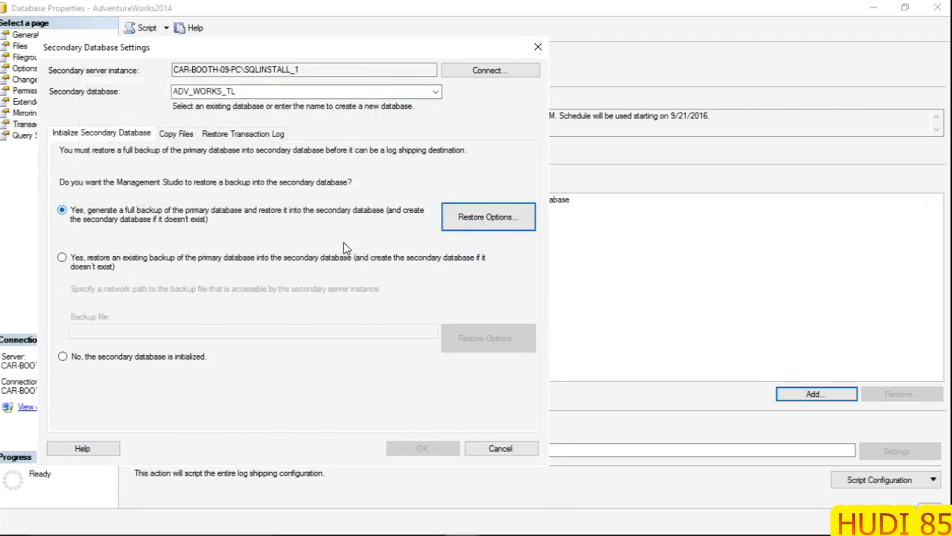
left_click(63, 259)
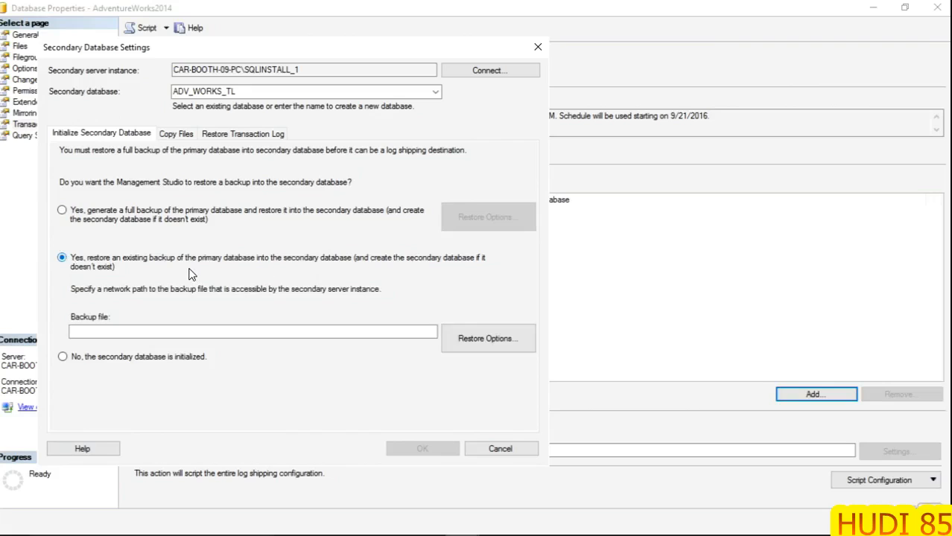
left_click(64, 358)
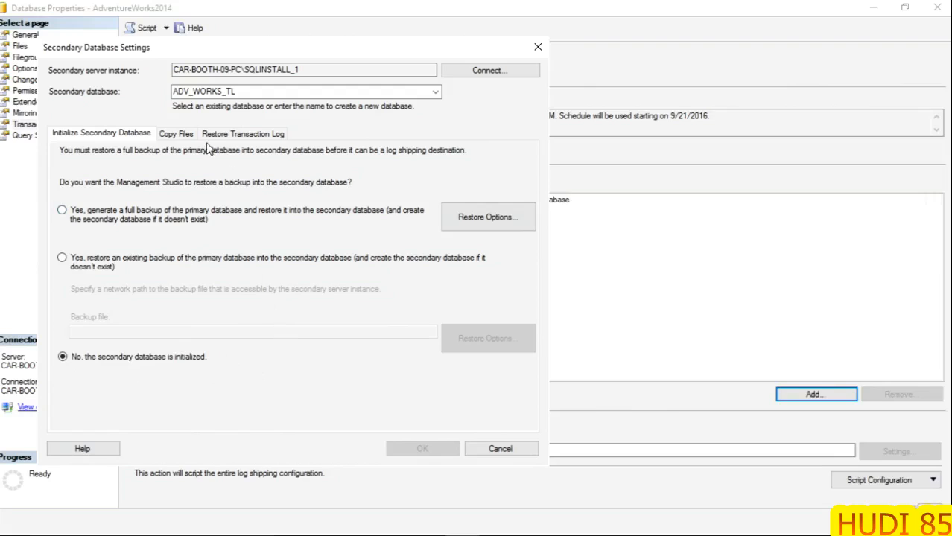
Review the transaction log restore settings and set the destination folder for copied files to D:\DB_BACKUP.
left_click(175, 135)
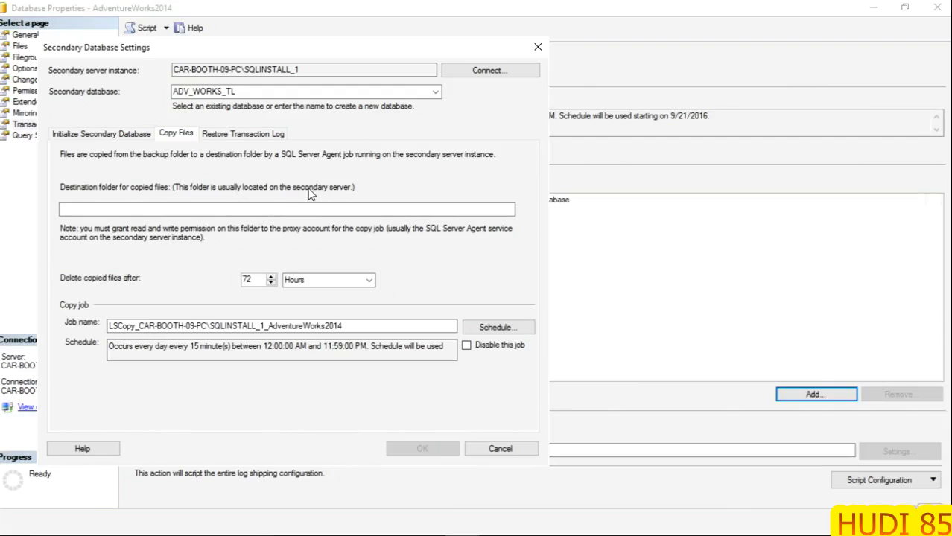
left_click(229, 210)
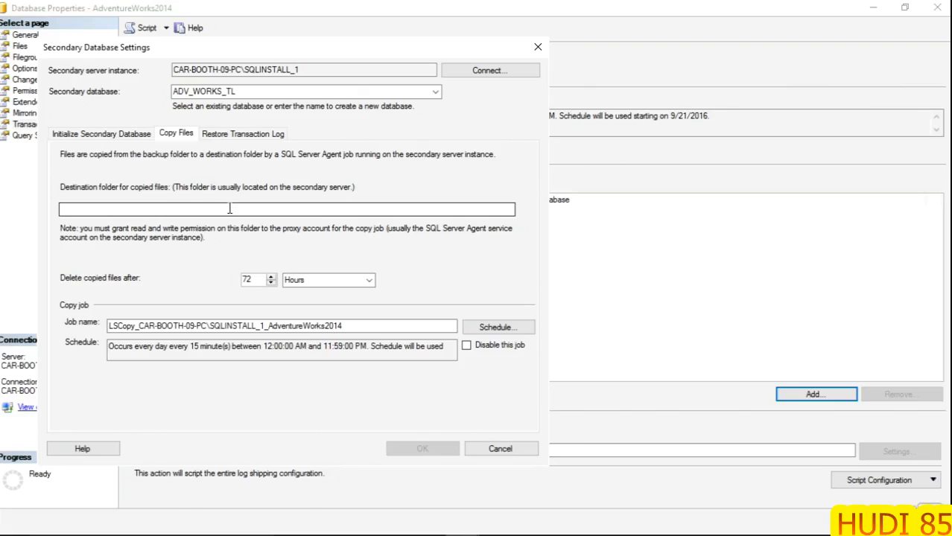
left_click(232, 137)
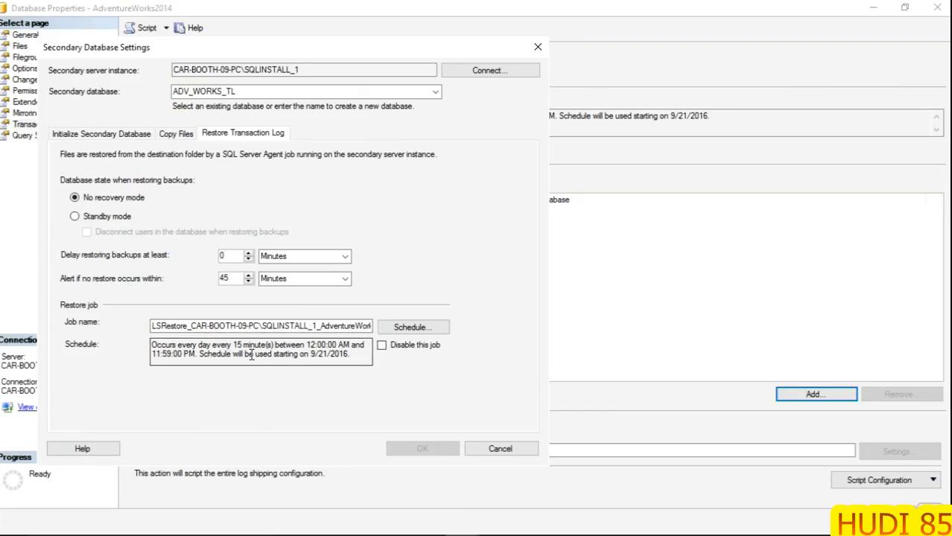
left_click(176, 134)
left_click(145, 211)
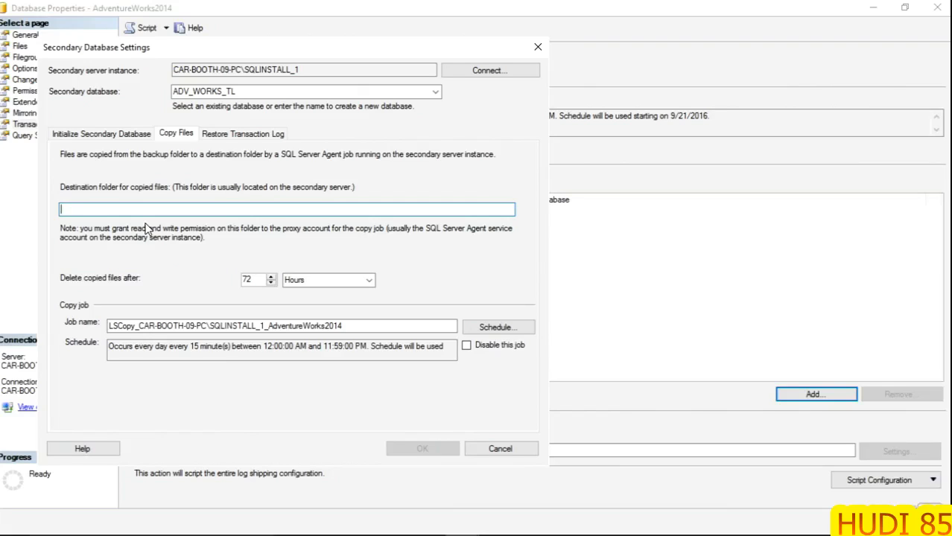
type("D:")
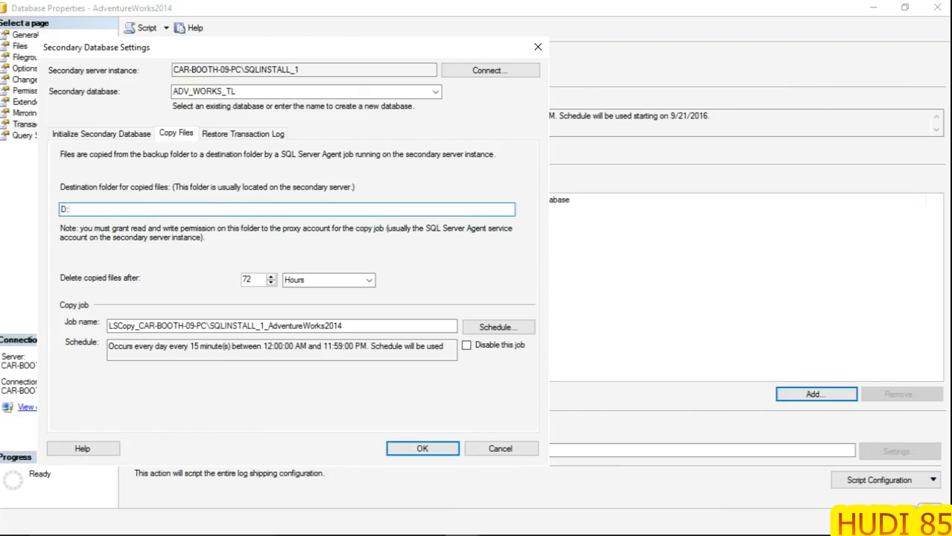
type("DB_BACKUP")
left_click(68, 209)
type("\\")
Accept the secondary database settings and save the log shipping configuration of AdventureWorks2014.
left_click(422, 449)
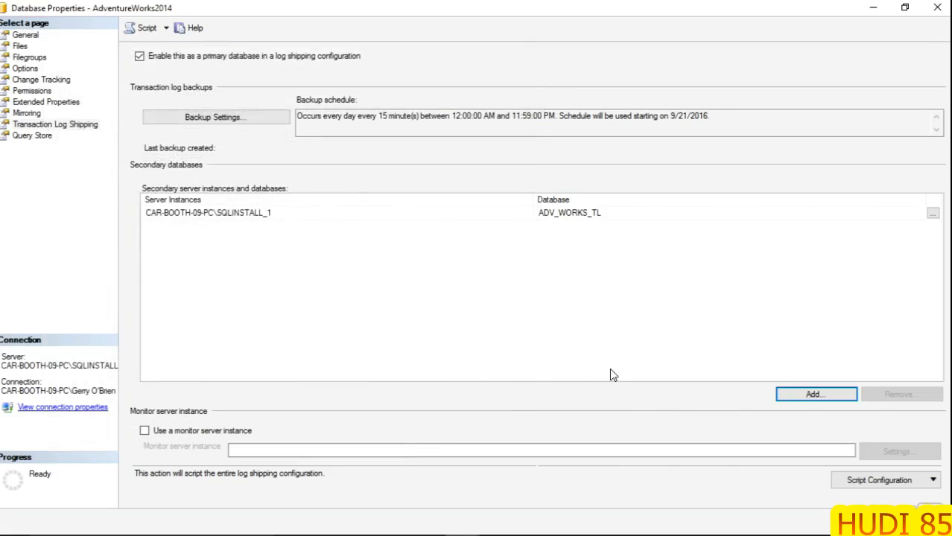
left_click(857, 521)
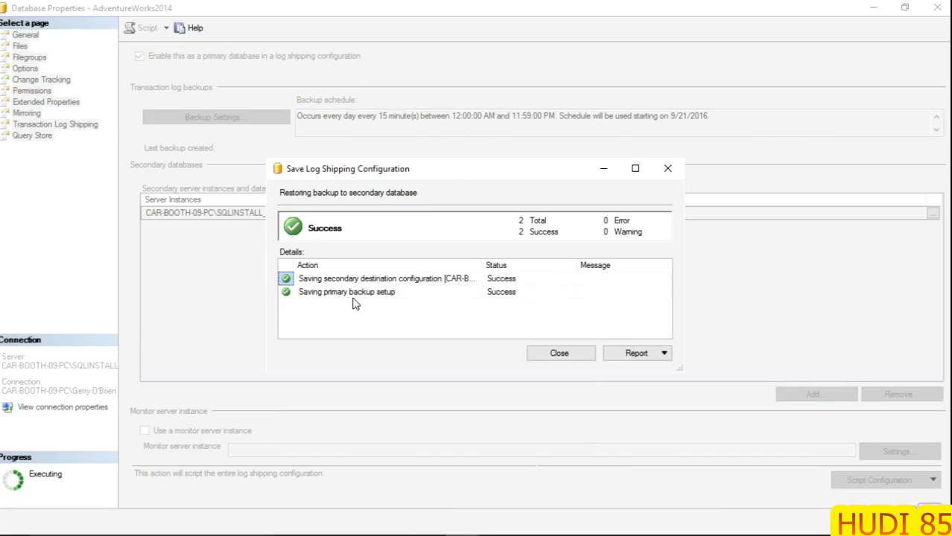
left_click(560, 353)
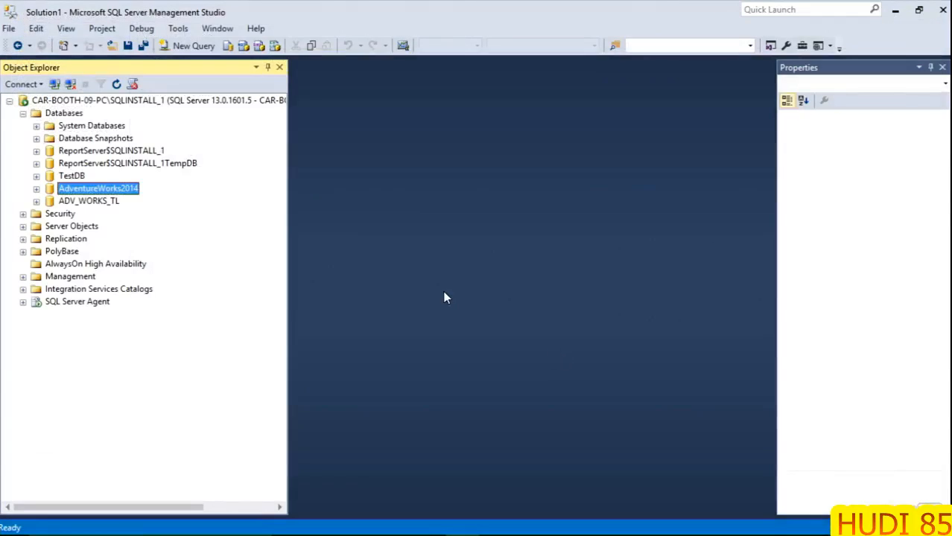